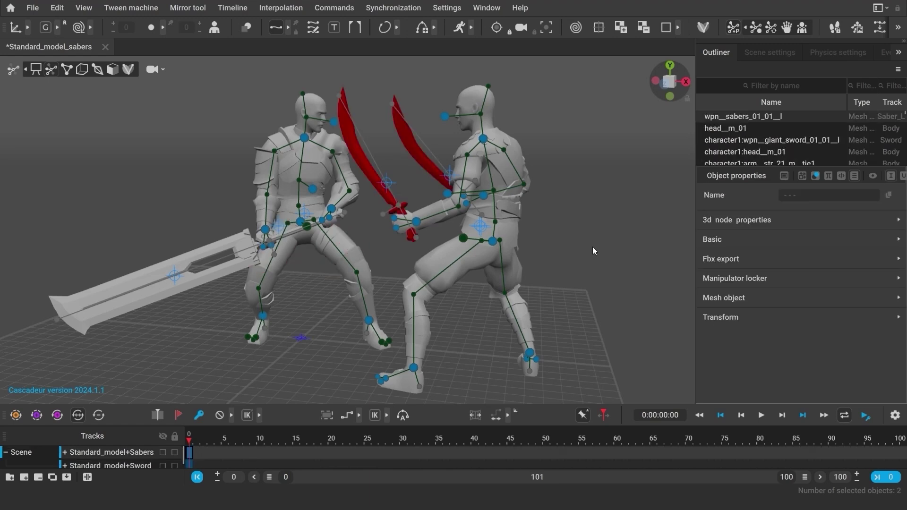
Deselect the red sabers and delete the giant sword from the scene.
{"action": "left_click", "coordinate": [593, 250]}
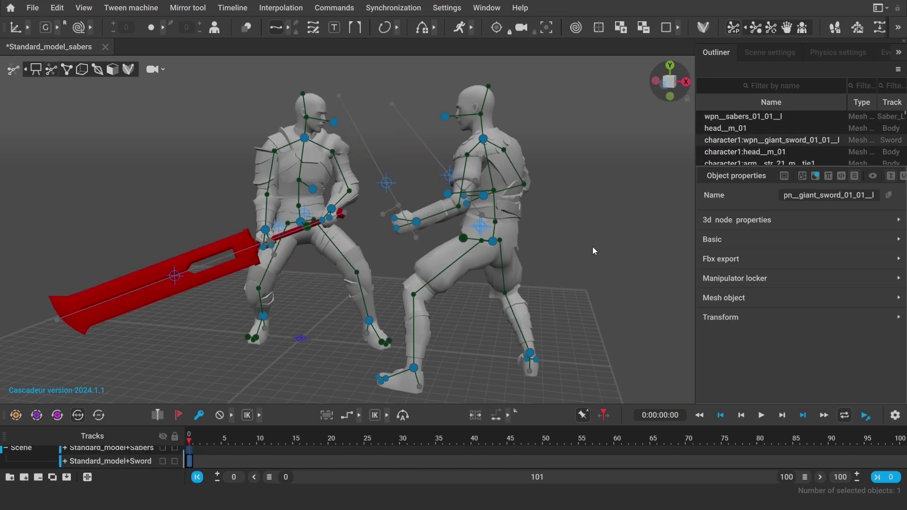
{"action": "key", "text": "Delete"}
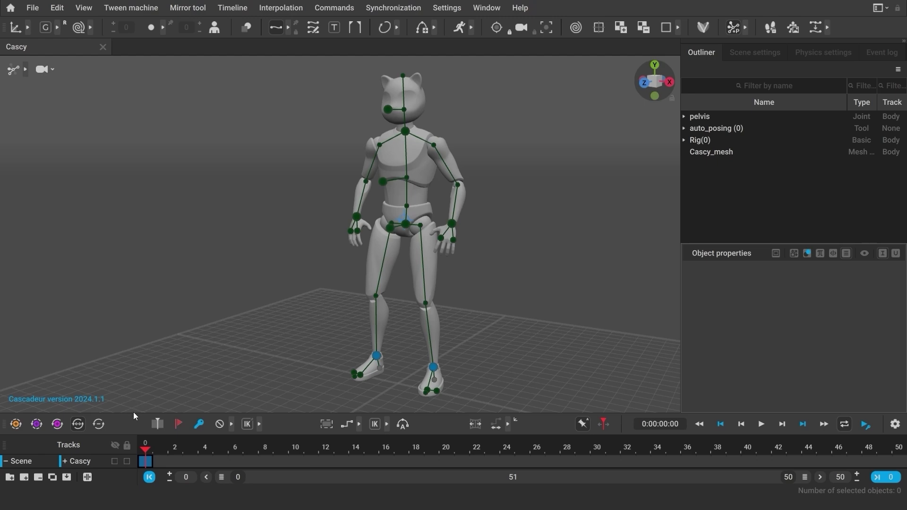
Enlarge the timeline, widen the auto-fitting track list, and expand Cascy and Legs into Leg_L and Leg_R.
{"action": "left_click_drag", "start_coordinate": [134, 413], "coordinate": [147, 280]}
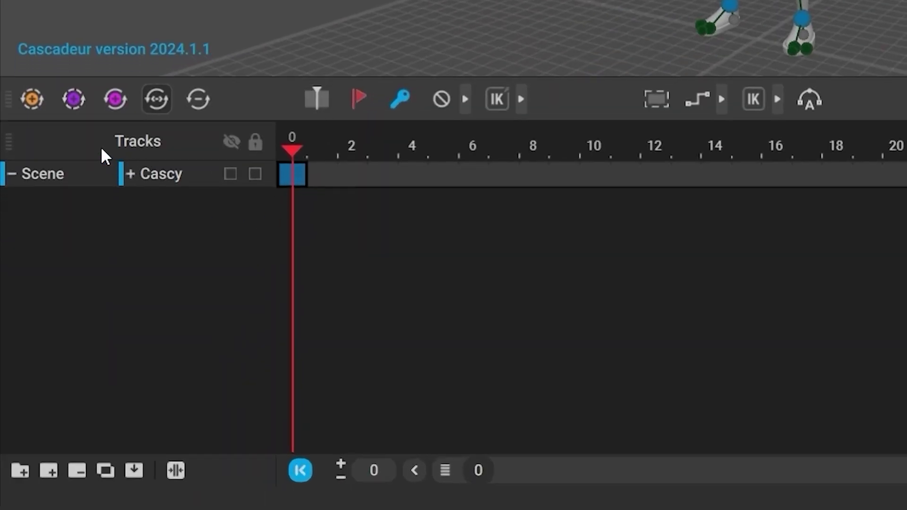
{"action": "left_click", "coordinate": [131, 174]}
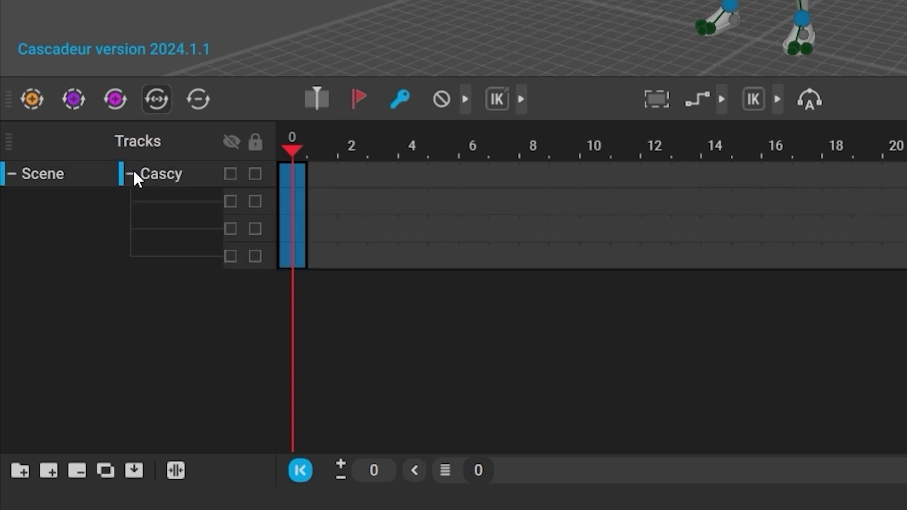
{"action": "left_click_drag", "start_coordinate": [274, 161], "coordinate": [341, 154]}
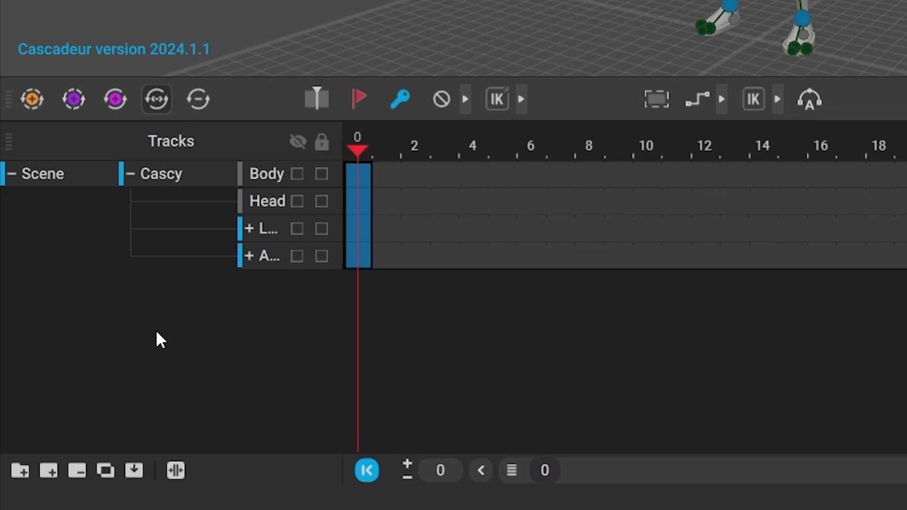
{"action": "left_click", "coordinate": [176, 470]}
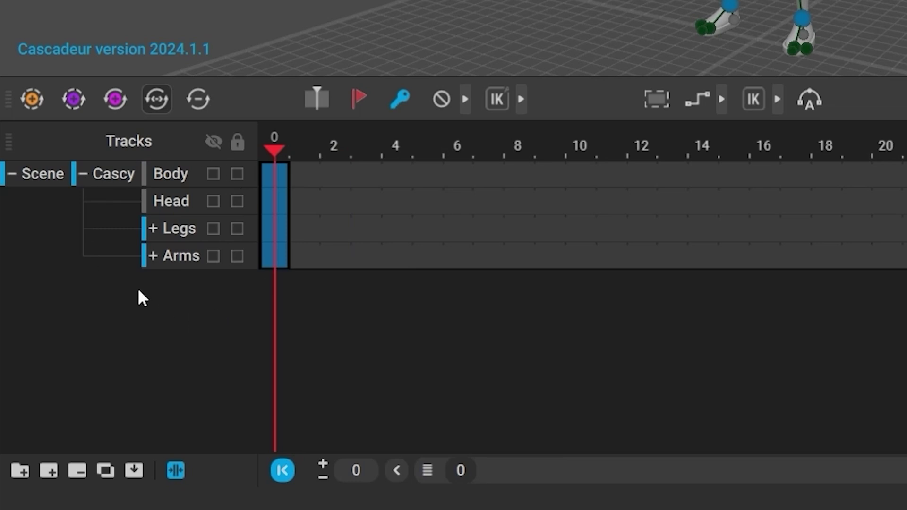
{"action": "left_click", "coordinate": [153, 229]}
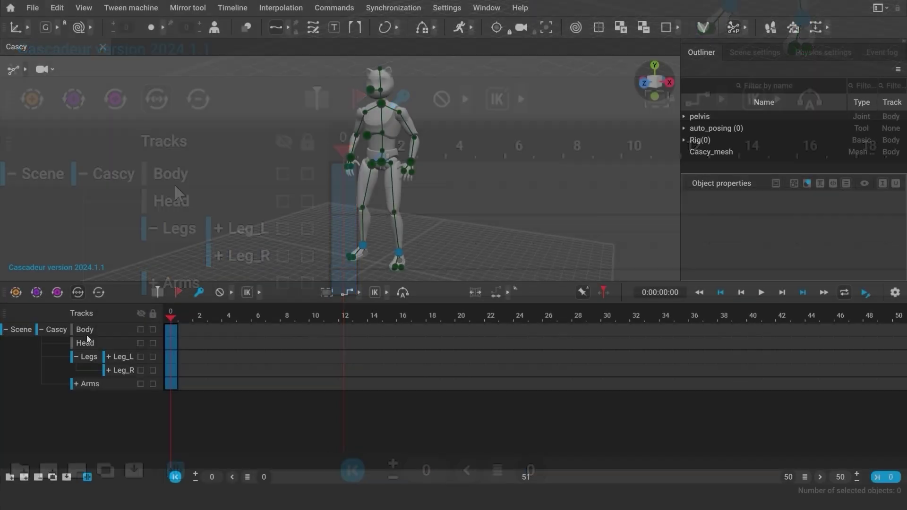
Hide and reshow the Leg_L, Leg_R and Arms tracks one after another.
{"action": "left_click", "coordinate": [140, 357]}
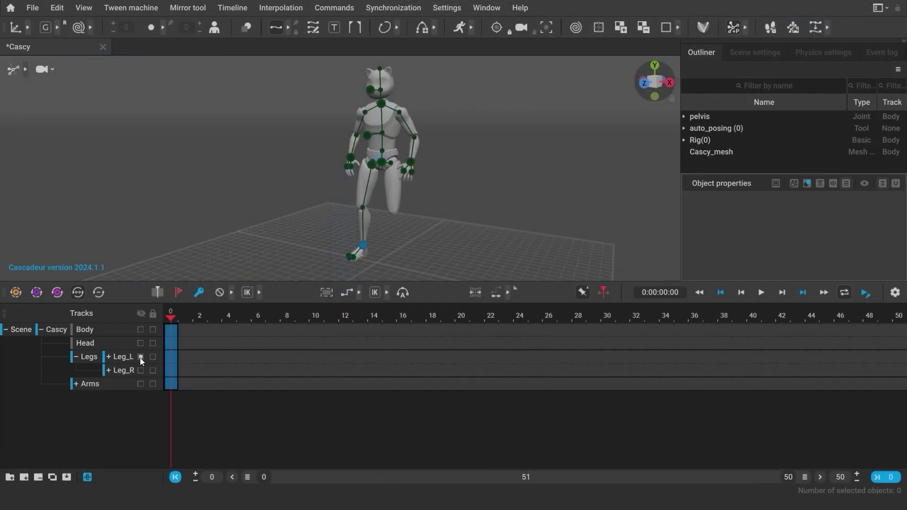
{"action": "left_click", "coordinate": [140, 357]}
{"action": "left_click", "coordinate": [141, 370]}
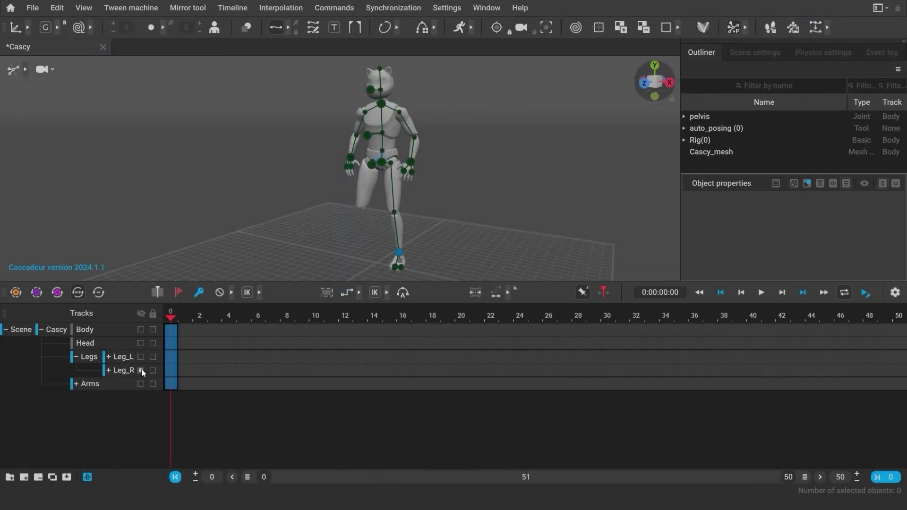
{"action": "left_click", "coordinate": [140, 371]}
{"action": "left_click", "coordinate": [141, 385]}
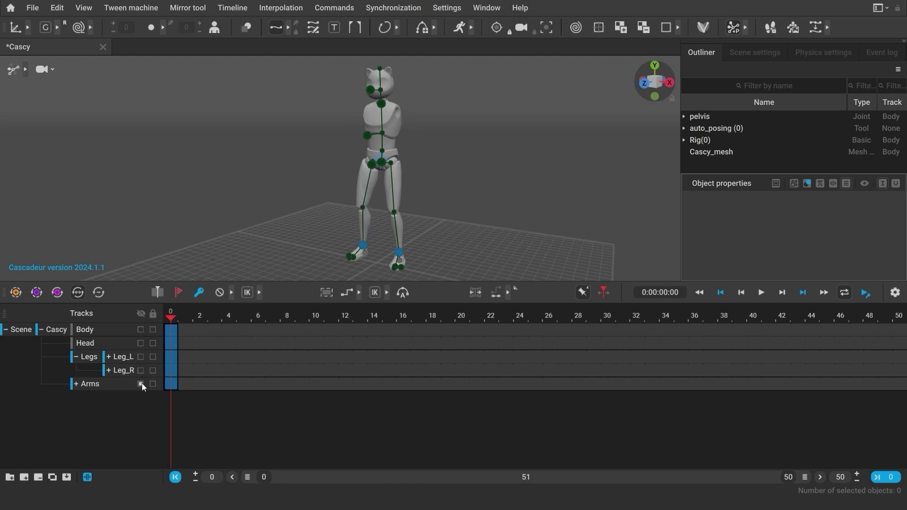
{"action": "left_click", "coordinate": [141, 385]}
Expand Arms, hide and reshow Arm_R and Arm_L, then collapse Arms.
{"action": "left_click", "coordinate": [76, 384]}
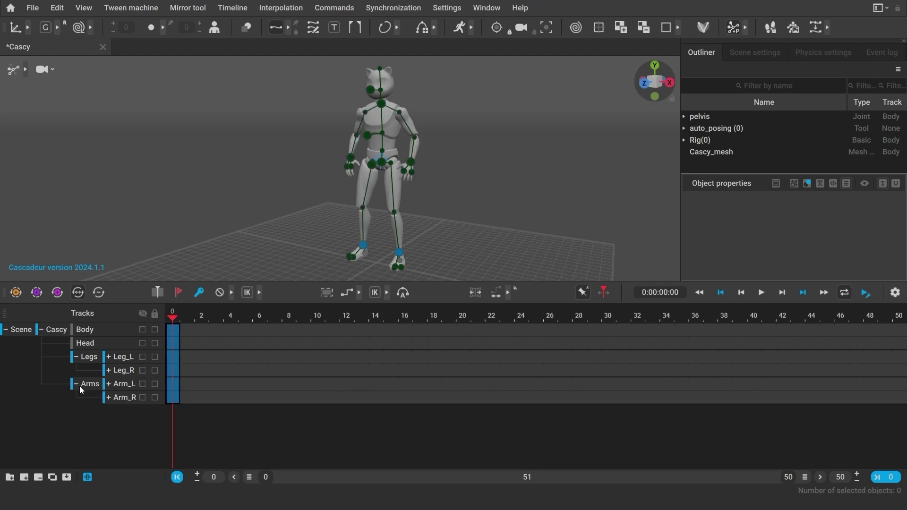
{"action": "left_click", "coordinate": [143, 398]}
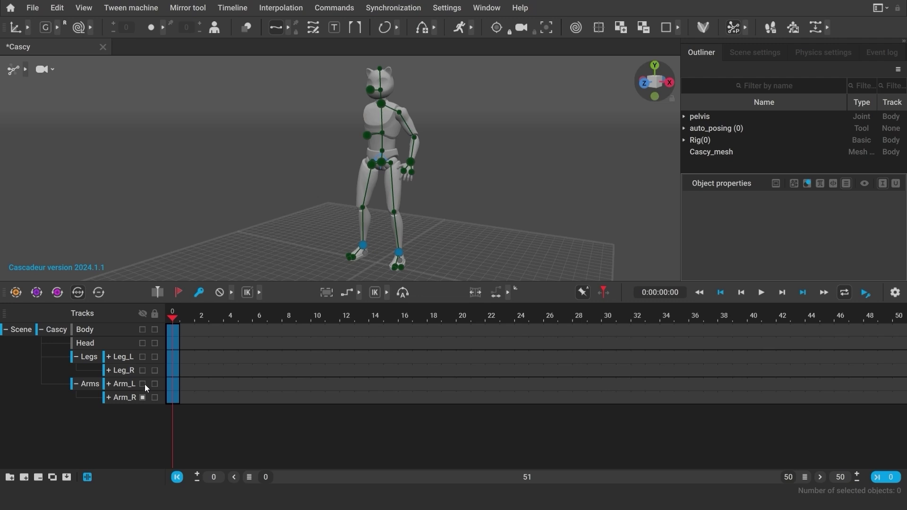
{"action": "left_click", "coordinate": [143, 384]}
{"action": "left_click", "coordinate": [143, 384]}
{"action": "left_click", "coordinate": [143, 398]}
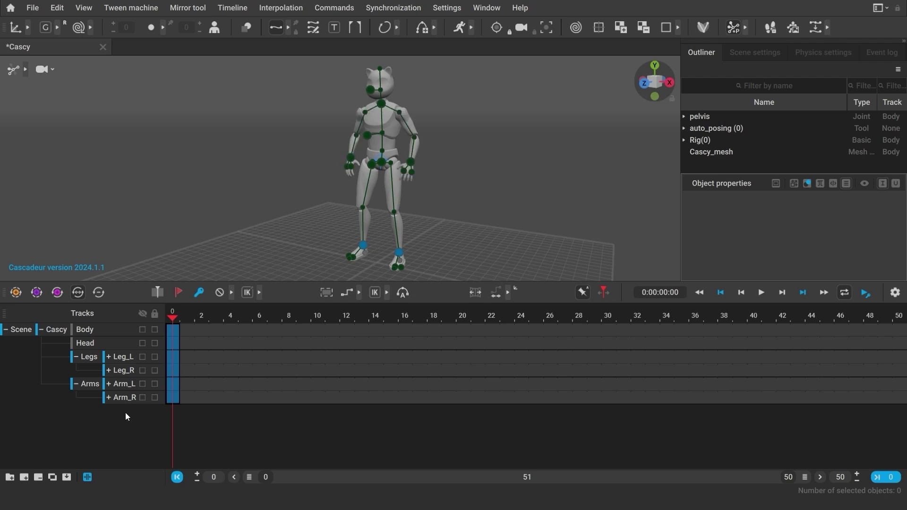
{"action": "left_click", "coordinate": [76, 385]}
Collapse the Legs and Cascy tracks, then hide and reshow the whole Cascy character.
{"action": "left_click", "coordinate": [76, 358]}
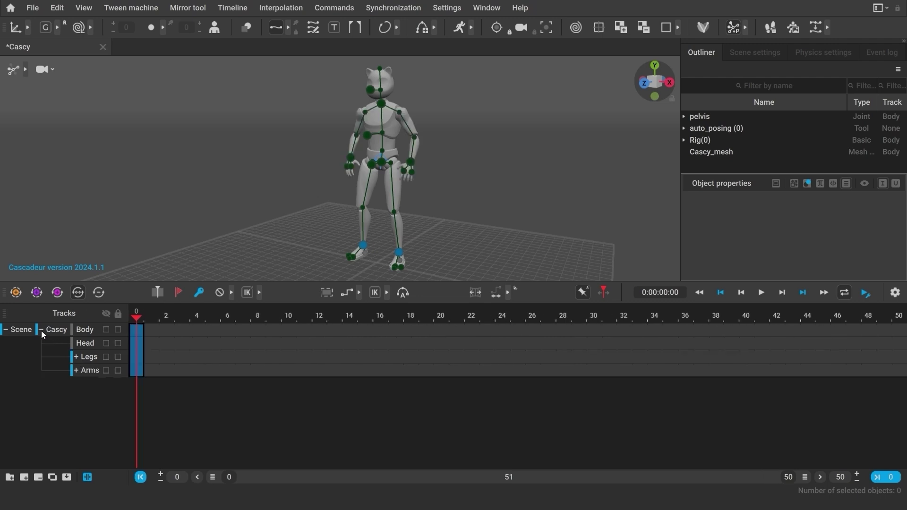
{"action": "left_click", "coordinate": [41, 329]}
{"action": "left_click", "coordinate": [78, 329]}
{"action": "left_click", "coordinate": [78, 329]}
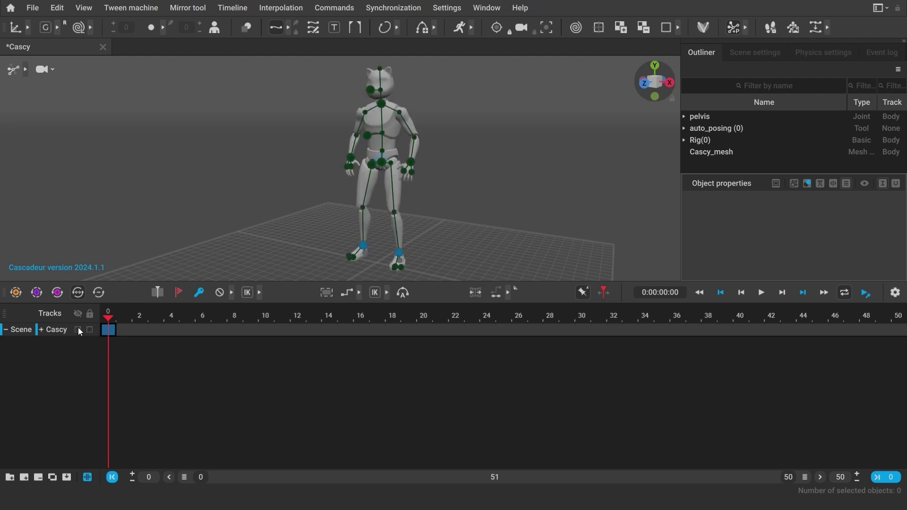
Add a cube from Commands > Add and move it to Cascy's left.
{"action": "left_click", "coordinate": [333, 8]}
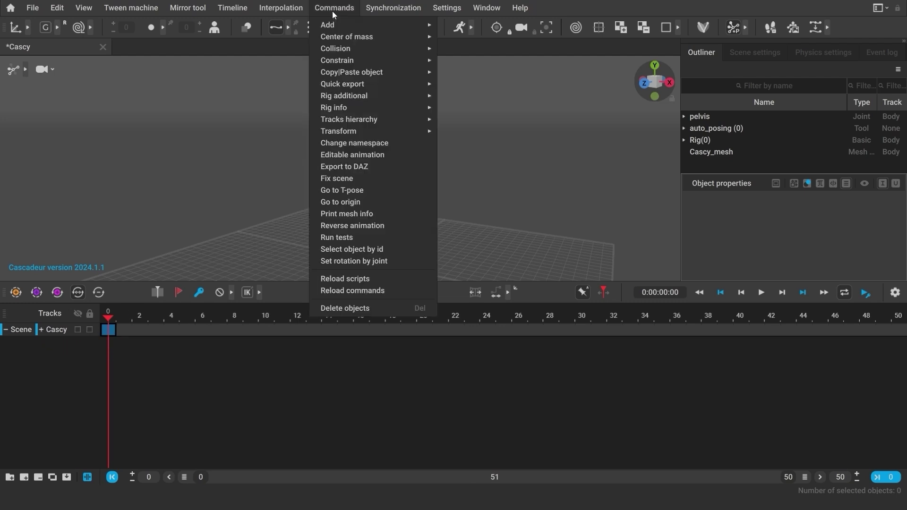
{"action": "mouse_move", "coordinate": [352, 24]}
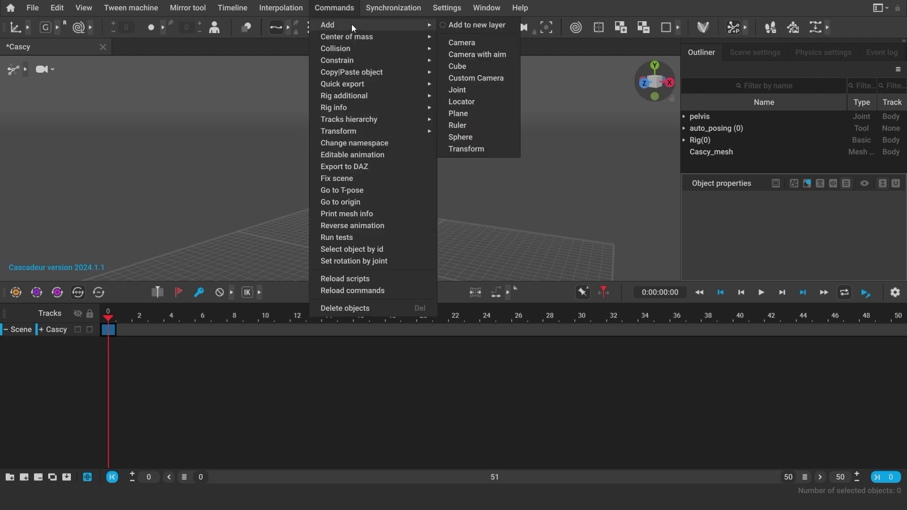
{"action": "left_click", "coordinate": [457, 66]}
{"action": "scroll", "coordinate": [382, 244], "scroll_direction": "down", "scroll_amount": 3}
{"action": "left_click_drag", "start_coordinate": [394, 234], "coordinate": [236, 269]}
{"action": "left_click", "coordinate": [237, 269]}
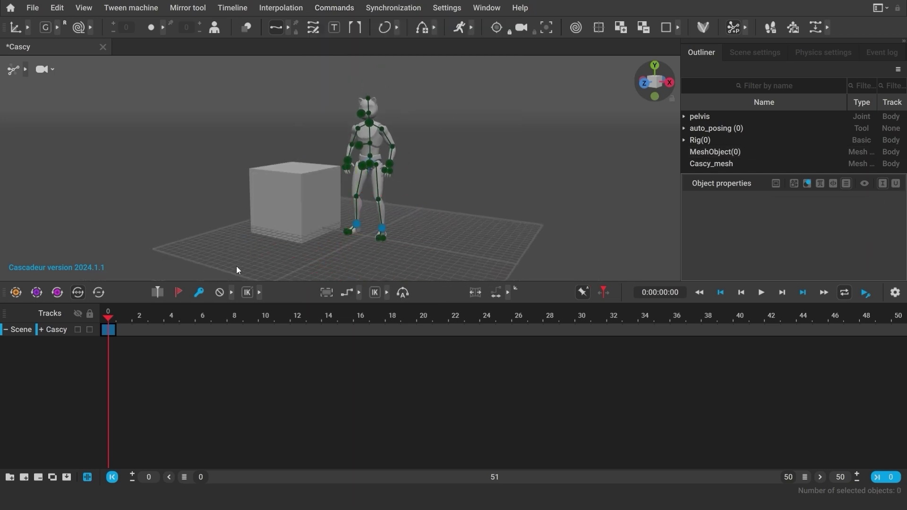
Switch the viewport to Mesh mode and select the cube.
{"action": "left_click", "coordinate": [25, 71]}
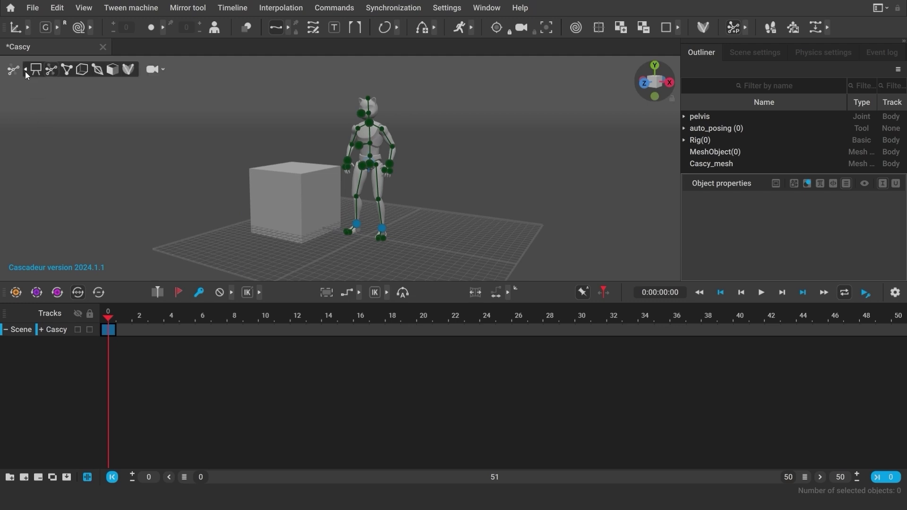
{"action": "left_click", "coordinate": [110, 70]}
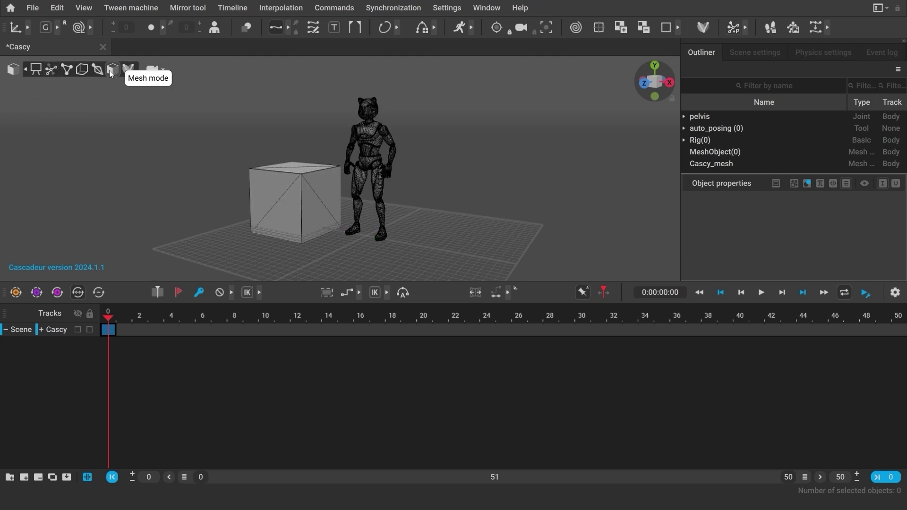
{"action": "left_click", "coordinate": [289, 213]}
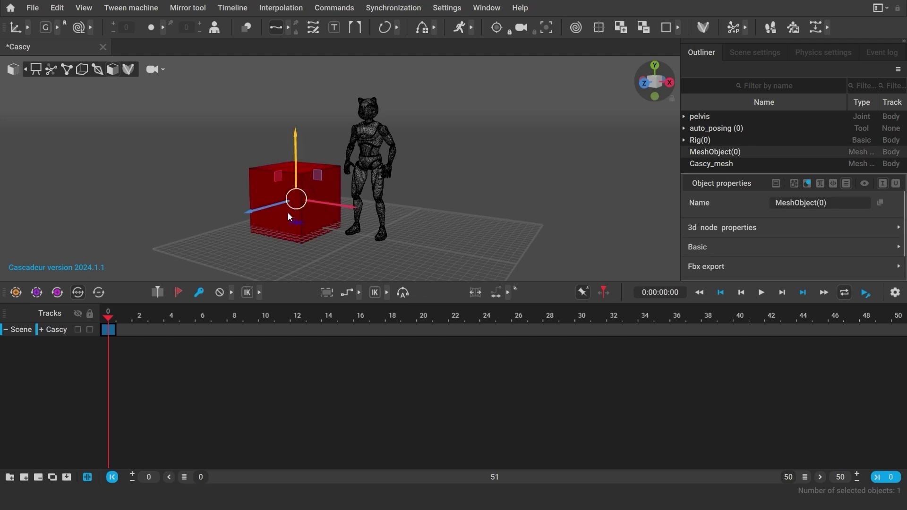
Add a timeline track for the cube named 'Cube'.
{"action": "left_click", "coordinate": [25, 477]}
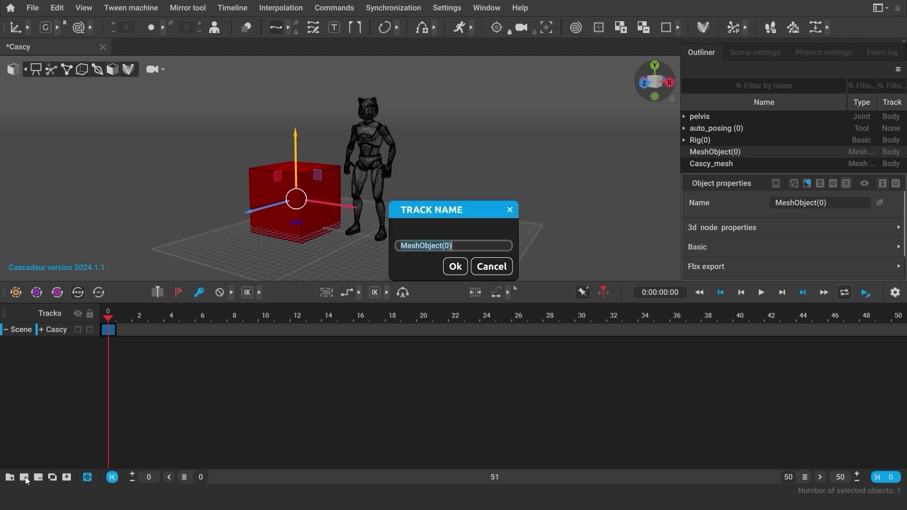
{"action": "type", "text": "C"}
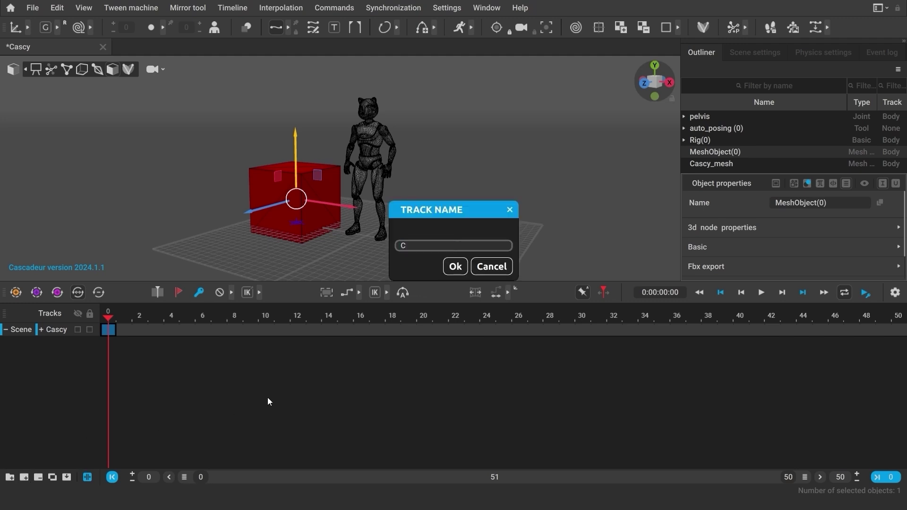
{"action": "type", "text": "ube"}
{"action": "left_click", "coordinate": [455, 266]}
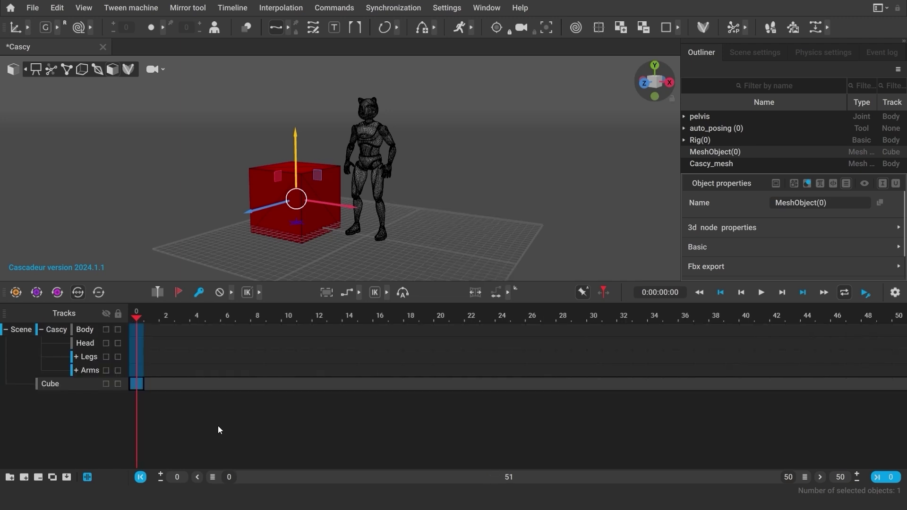
Collapse the Cascy tracks, deselect the cube, and hide then reshow Cascy and the cube.
{"action": "left_click", "coordinate": [43, 330]}
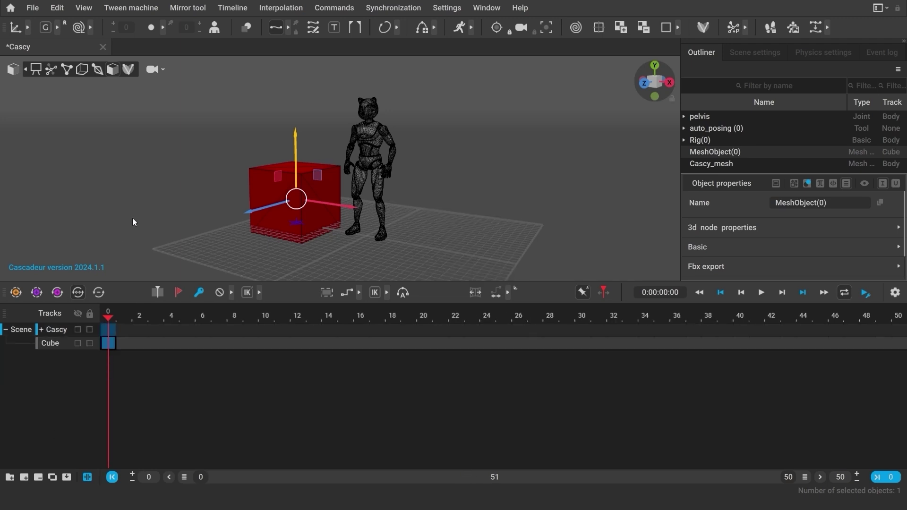
{"action": "left_click", "coordinate": [133, 222]}
{"action": "left_click", "coordinate": [78, 330]}
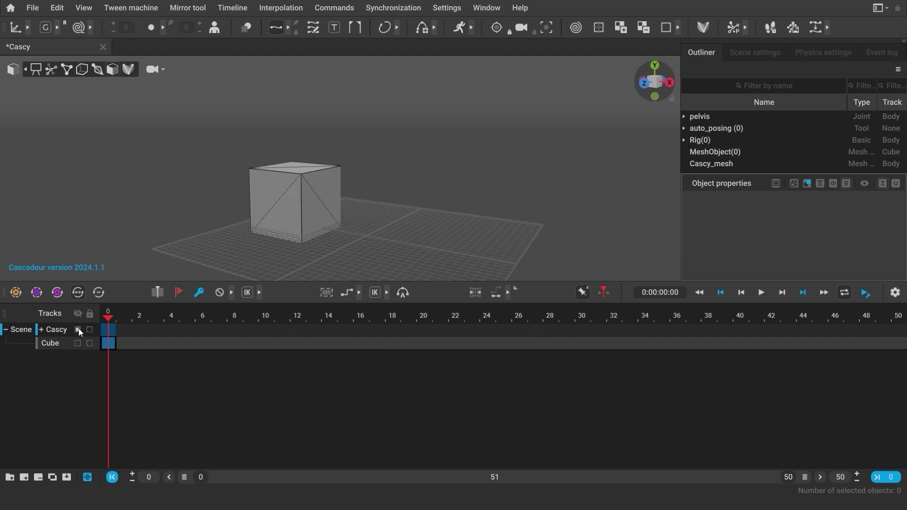
{"action": "left_click", "coordinate": [78, 330]}
{"action": "left_click", "coordinate": [78, 343]}
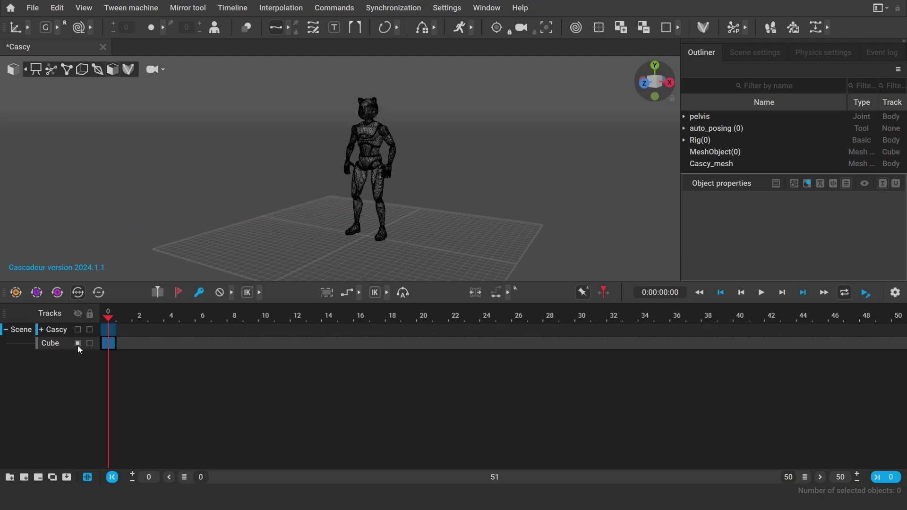
{"action": "left_click", "coordinate": [78, 344]}
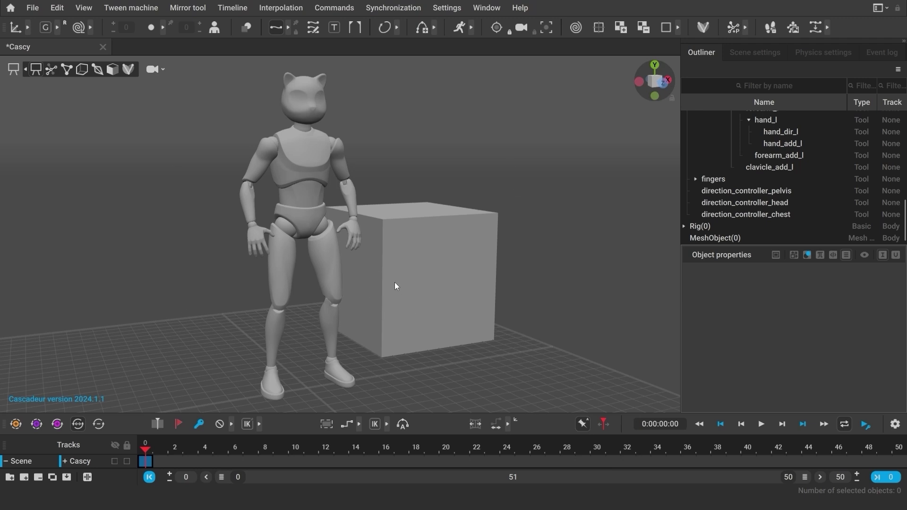
In mesh display, select the cube and make it invisible with V.
{"action": "left_click", "coordinate": [115, 72]}
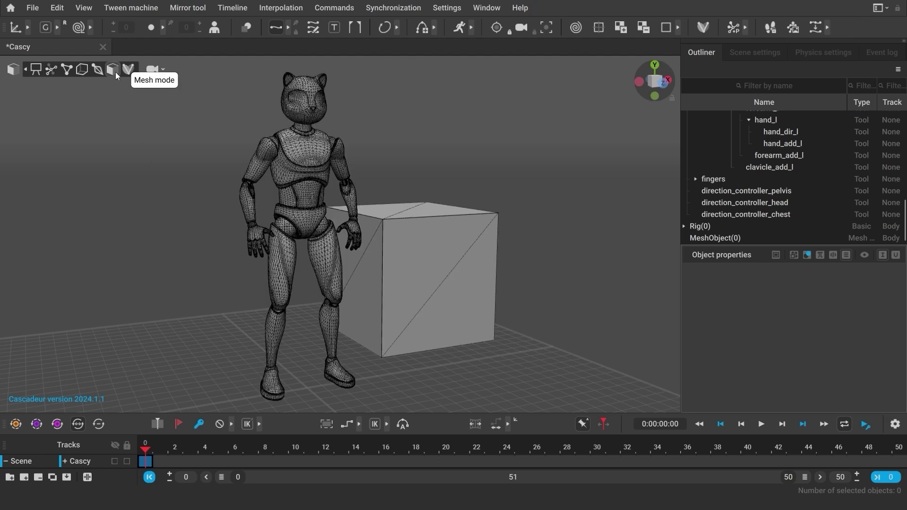
{"action": "left_click", "coordinate": [424, 254]}
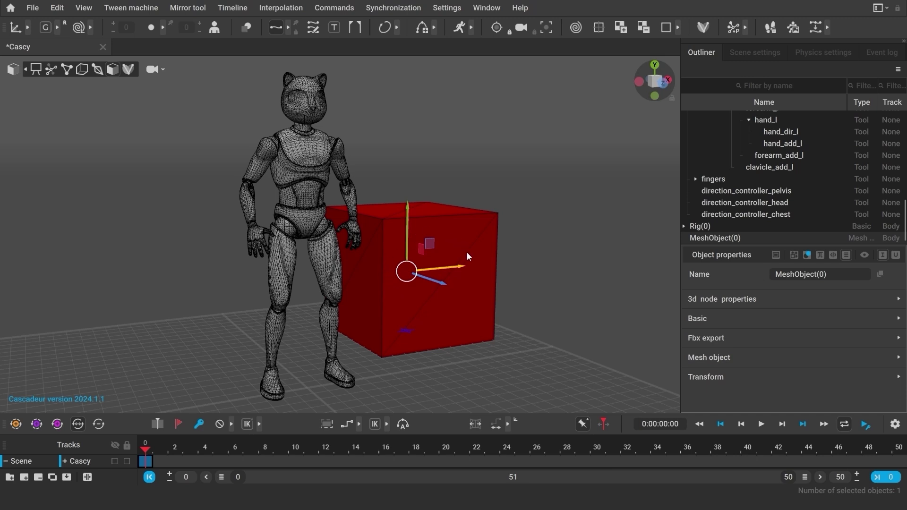
{"action": "key", "text": "v"}
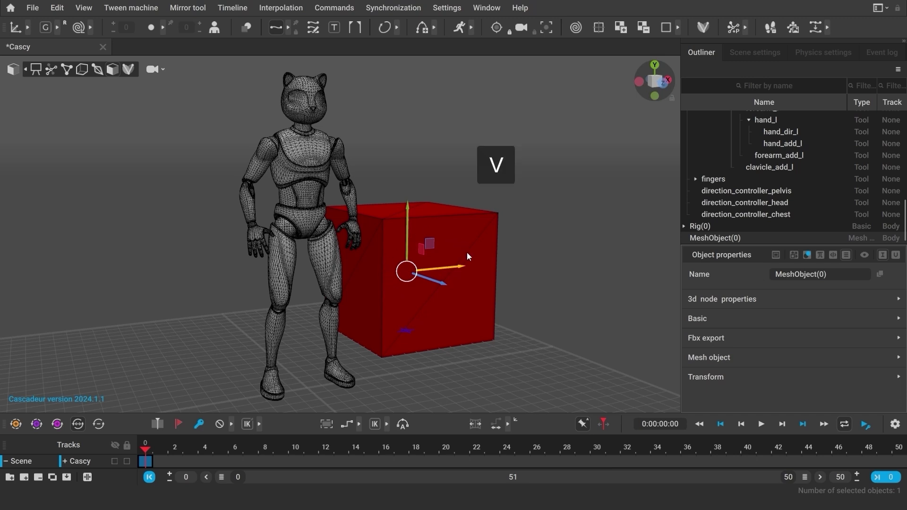
{"action": "key", "text": "Delete"}
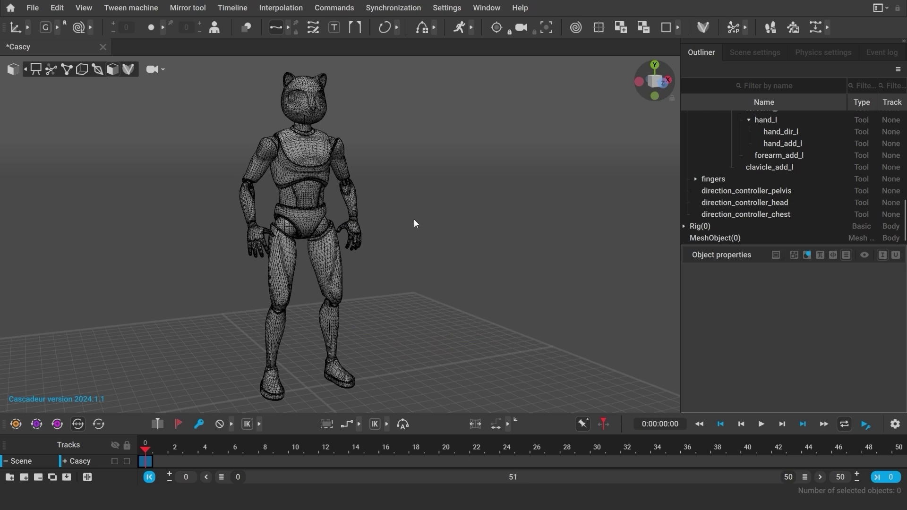
Reselect MeshObject(0) in the Outliner, deselect, and make the cube visible again with Alt+V.
{"action": "left_click", "coordinate": [723, 238]}
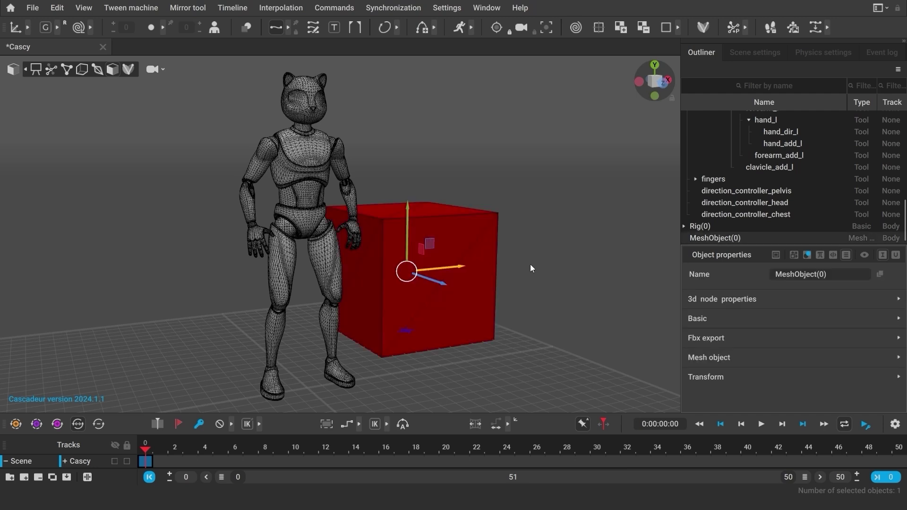
{"action": "left_click", "coordinate": [565, 218]}
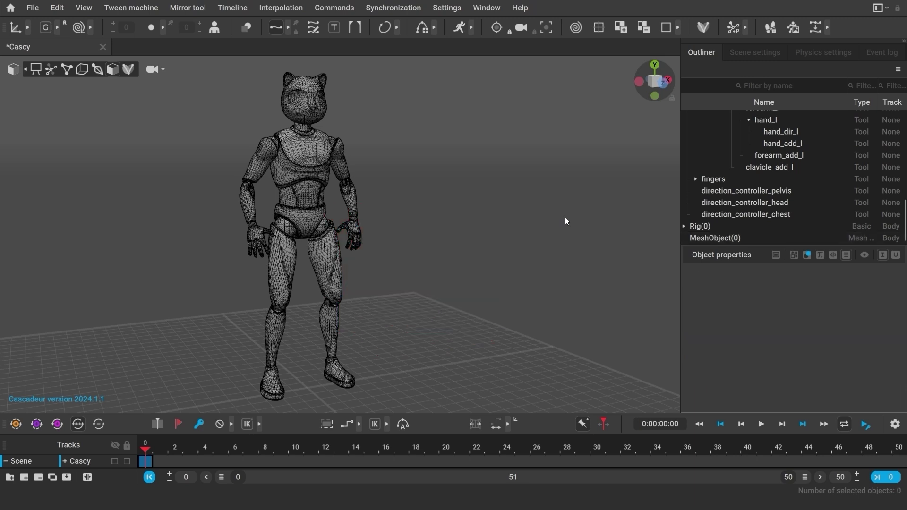
{"action": "key", "text": "alt+v"}
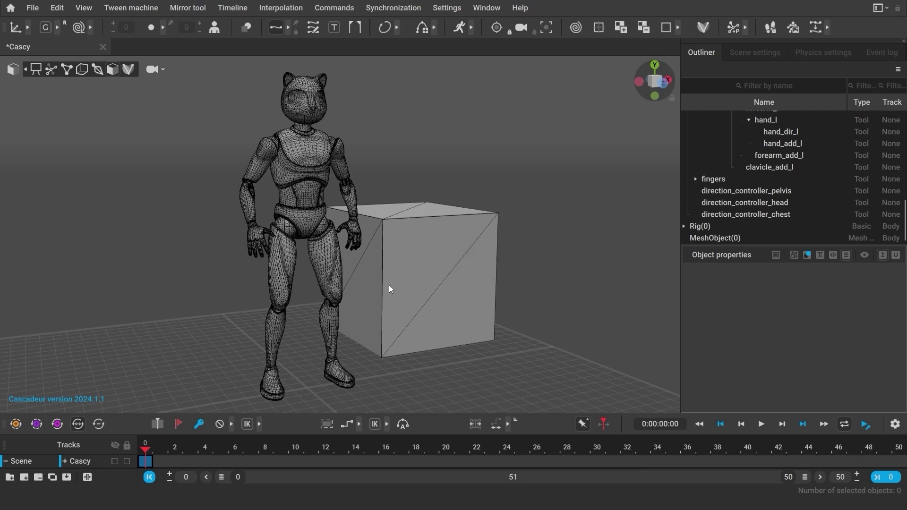
{"action": "left_click", "coordinate": [104, 74]}
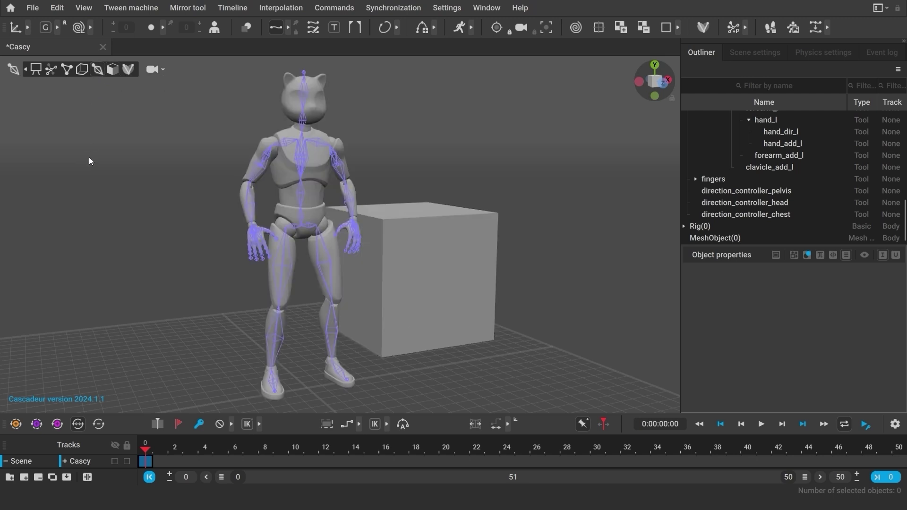
Hide the right arm and upper-body joint chains with V.
{"action": "left_click", "coordinate": [268, 149]}
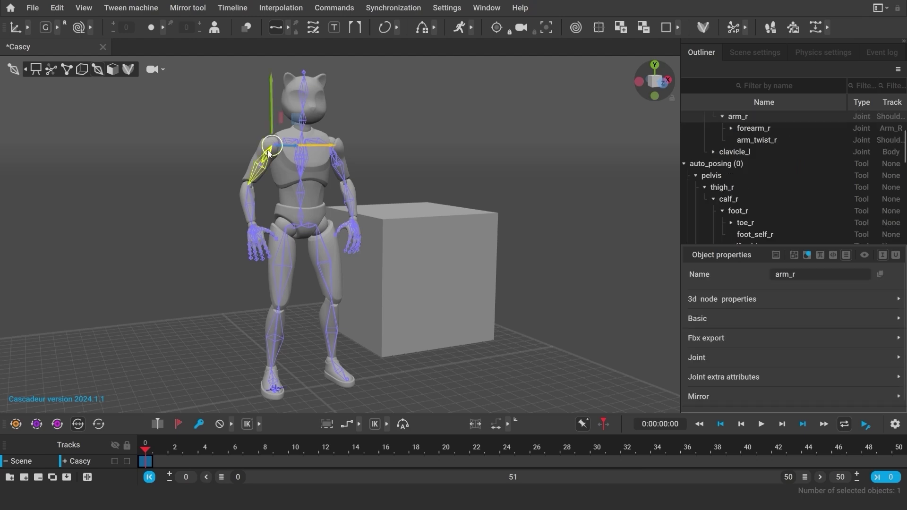
{"action": "key", "text": "v"}
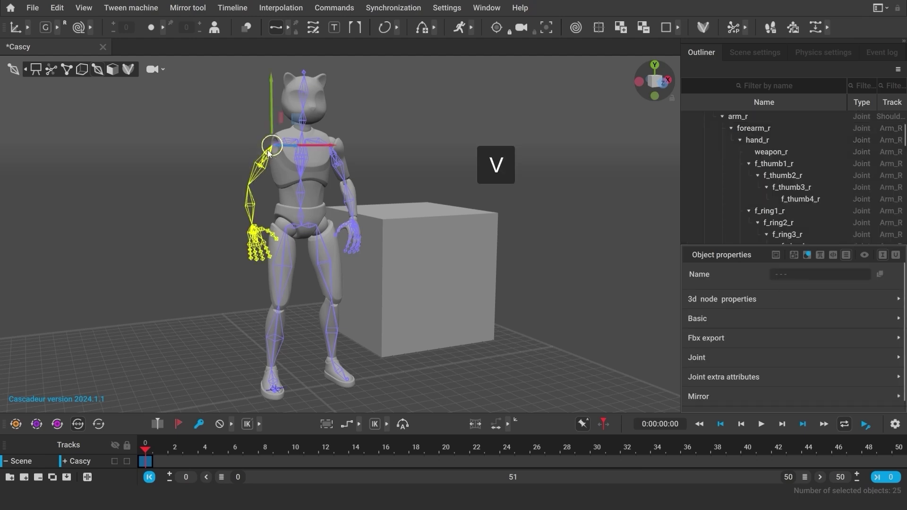
{"action": "left_click", "coordinate": [221, 168]}
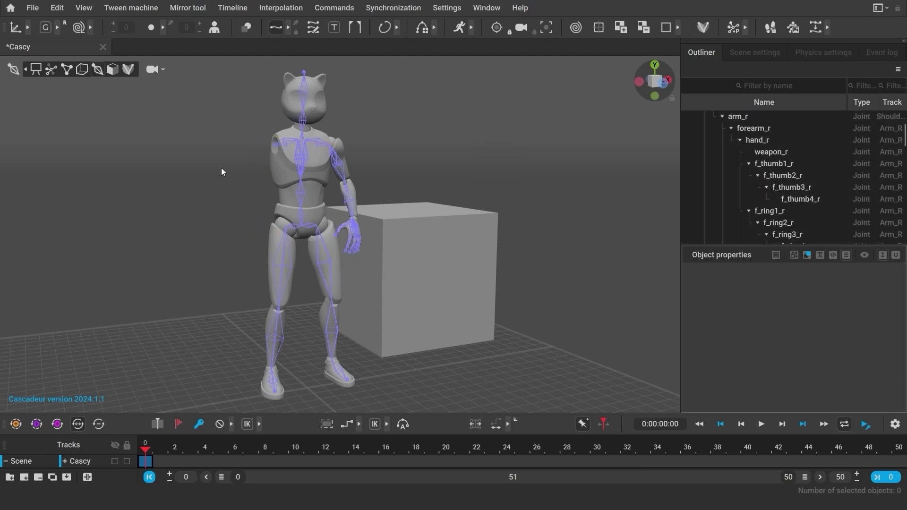
{"action": "left_click", "coordinate": [304, 173]}
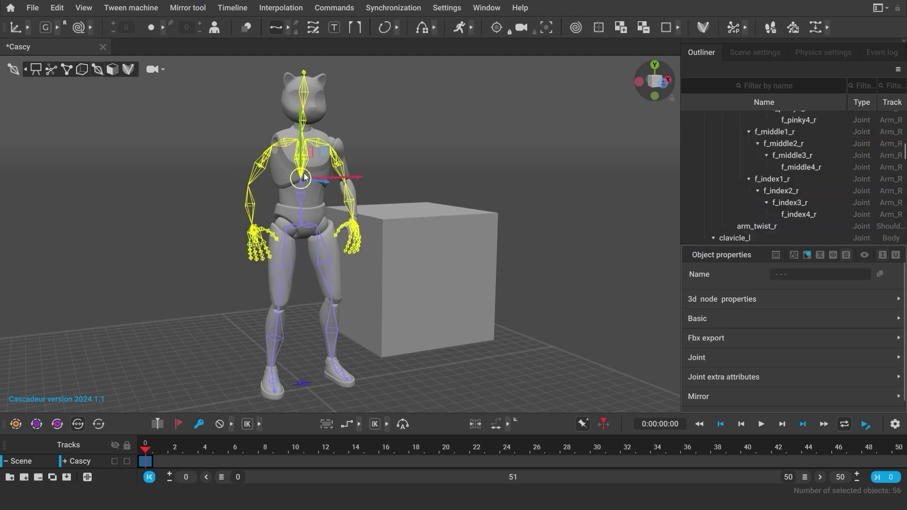
{"action": "key", "text": "v"}
{"action": "left_click", "coordinate": [417, 141]}
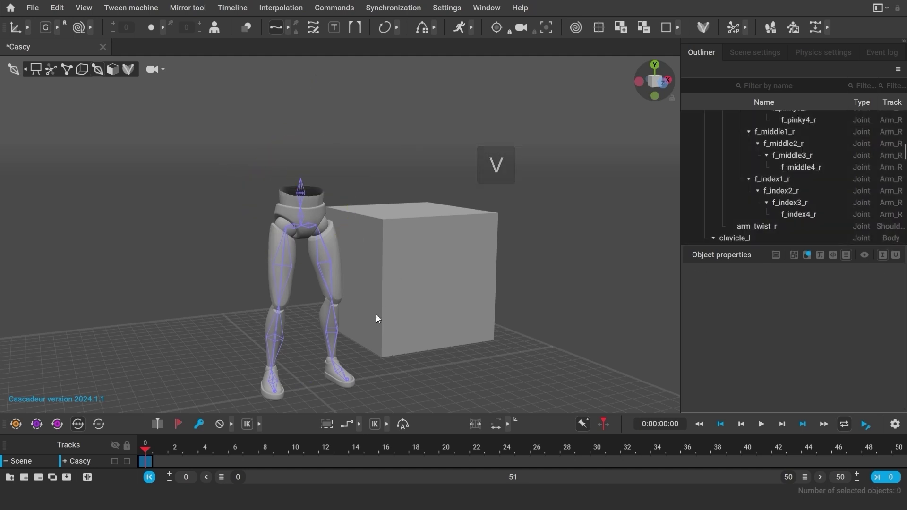
Select and deselect the left foot, then unhide all body parts with Alt+V.
{"action": "left_click", "coordinate": [331, 360]}
{"action": "left_click", "coordinate": [447, 361]}
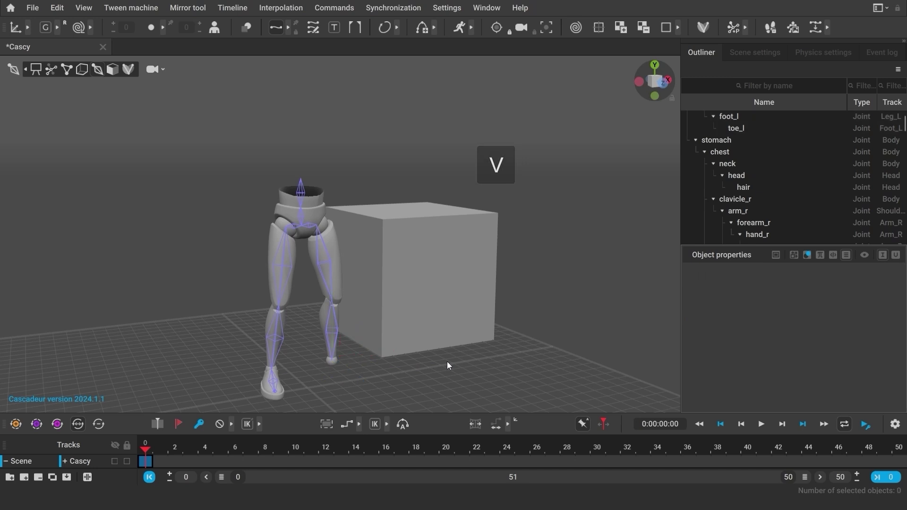
{"action": "key", "text": "alt+v"}
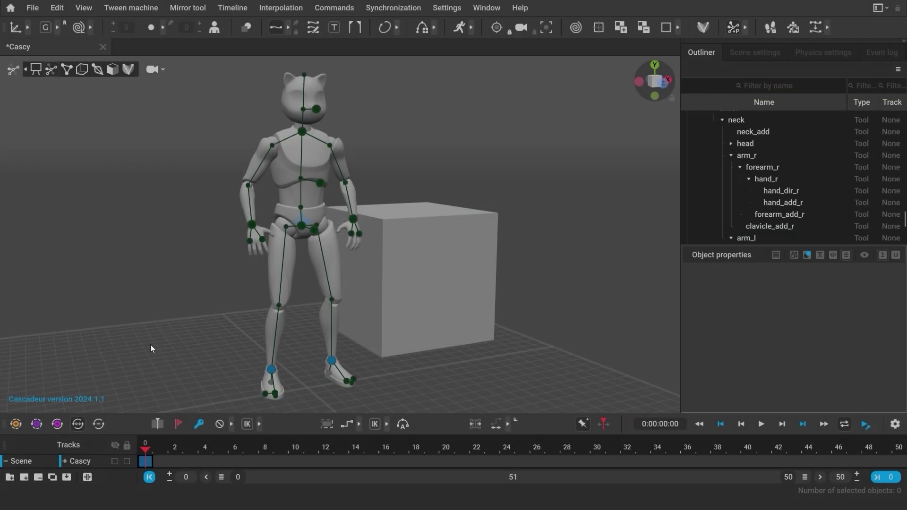
Raise Cascy's left arm by dragging the hand_l controller upward.
{"action": "left_click", "coordinate": [354, 221]}
{"action": "left_click_drag", "start_coordinate": [354, 221], "coordinate": [374, 109]}
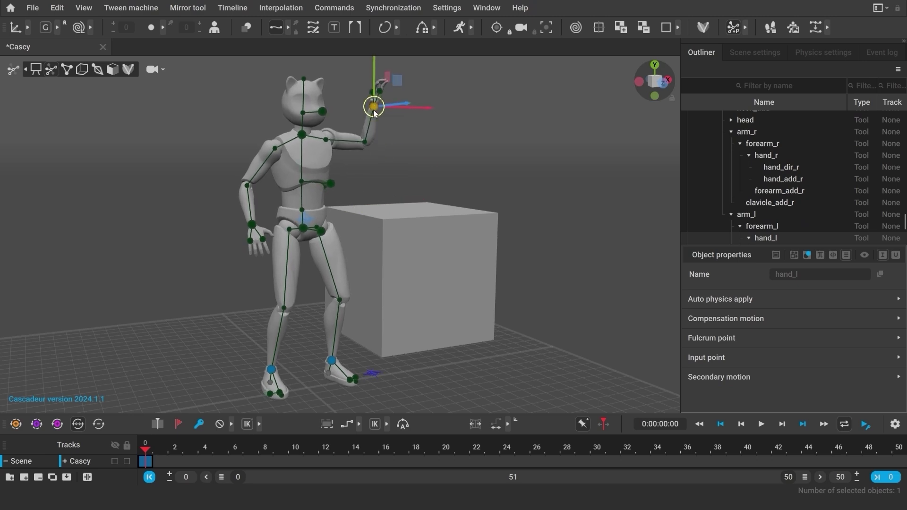
{"action": "left_click", "coordinate": [394, 146]}
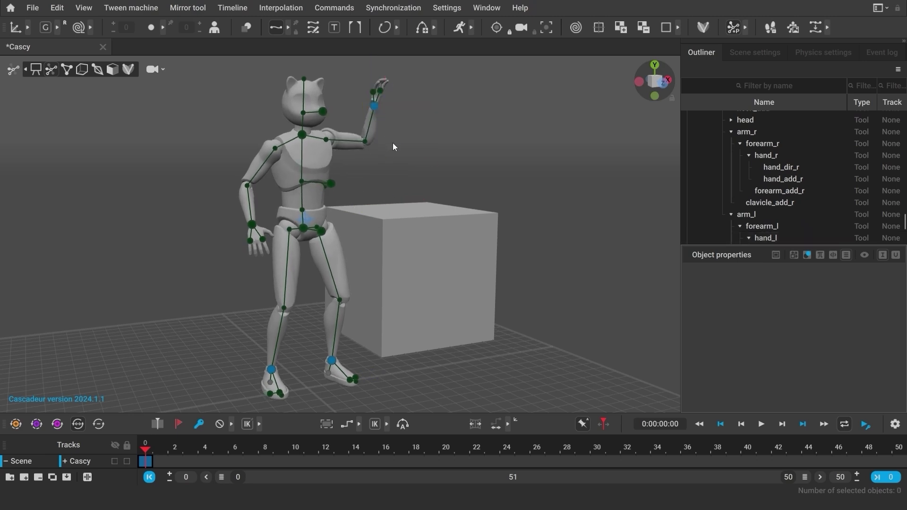
{"action": "left_click", "coordinate": [365, 141]}
{"action": "left_click", "coordinate": [401, 192]}
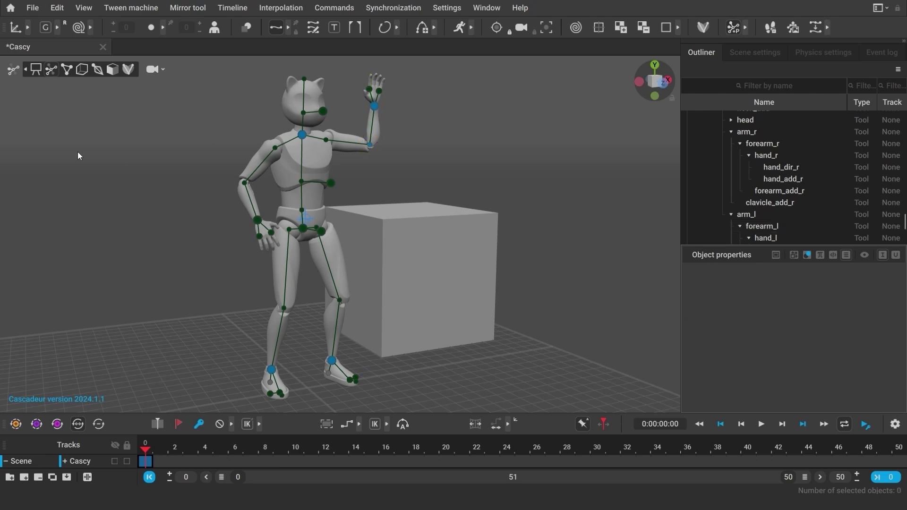
In joint display, hide the left arm chain, then select its control points in controller mode.
{"action": "left_click", "coordinate": [97, 70]}
{"action": "left_click", "coordinate": [333, 140]}
{"action": "key", "text": "v"}
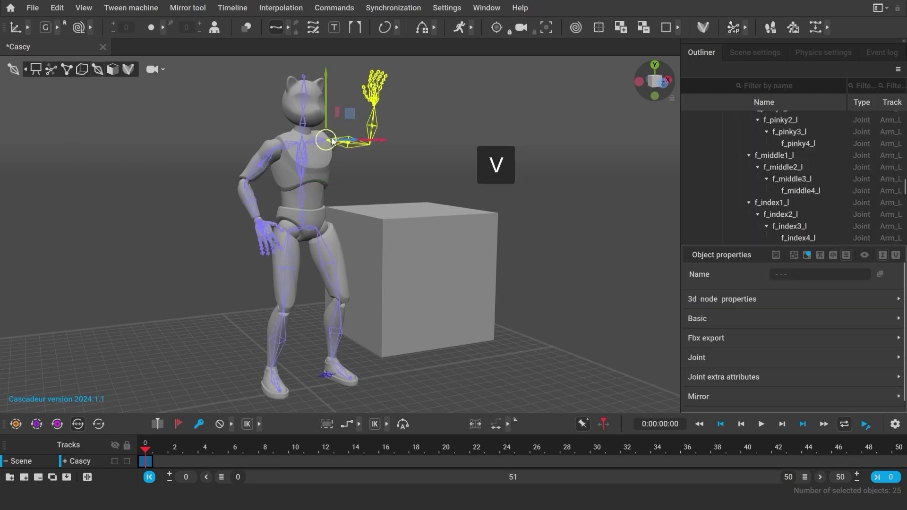
{"action": "left_click", "coordinate": [180, 202]}
{"action": "left_click", "coordinate": [48, 72]}
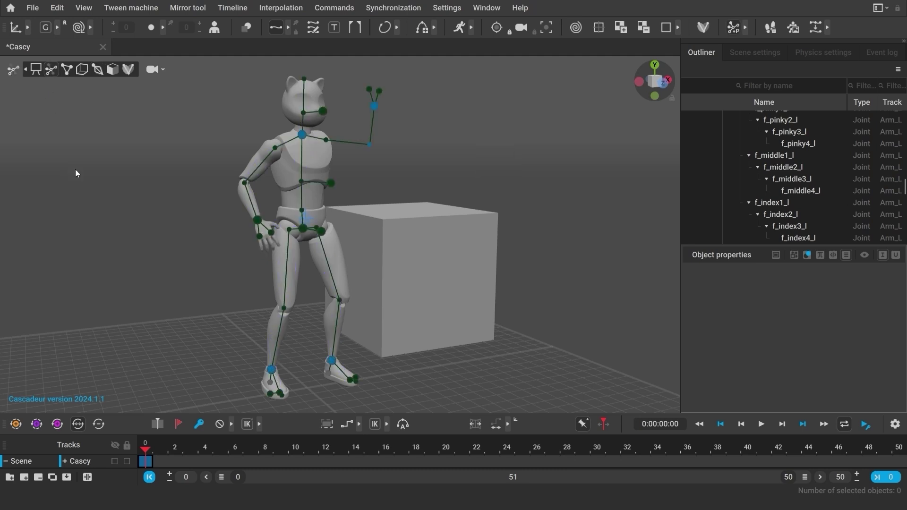
{"action": "left_click", "coordinate": [332, 141]}
Hide the left arm controls and lower the pelvis into a crouch.
{"action": "key", "text": "v"}
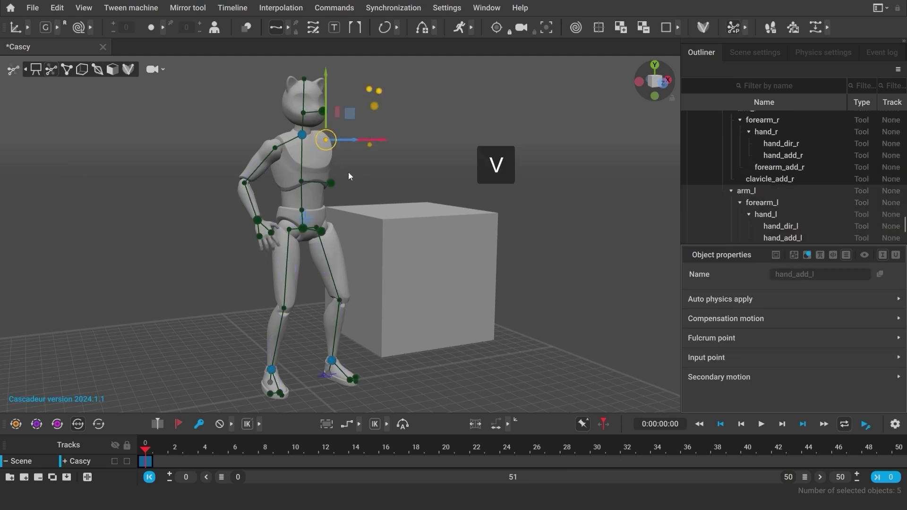
{"action": "key", "text": "v"}
{"action": "left_click_drag", "start_coordinate": [301, 230], "coordinate": [277, 267]}
{"action": "left_click", "coordinate": [233, 243]}
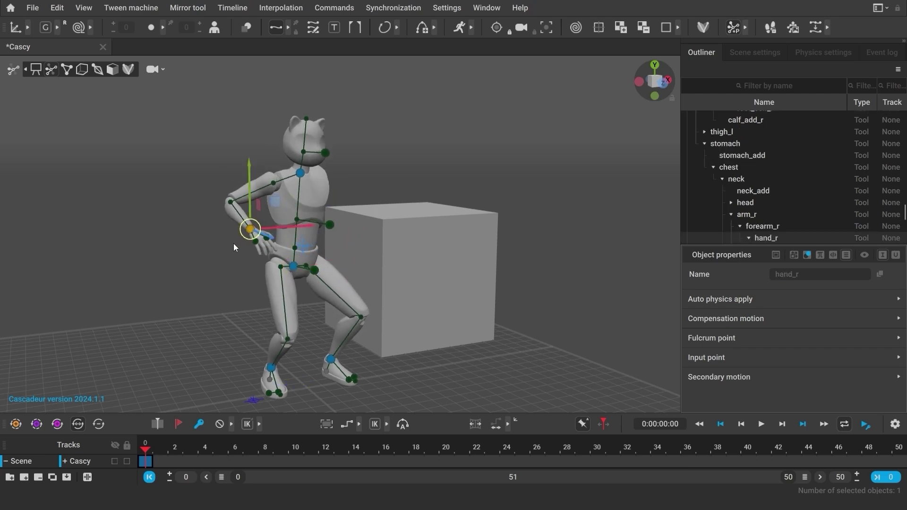
{"action": "left_click_drag", "start_coordinate": [233, 243], "coordinate": [219, 251]}
Lean the torso back via the neck, then unhide all and undo to the standing pose.
{"action": "left_click", "coordinate": [301, 173]}
{"action": "left_click_drag", "start_coordinate": [301, 173], "coordinate": [239, 173]}
{"action": "left_click", "coordinate": [212, 293]}
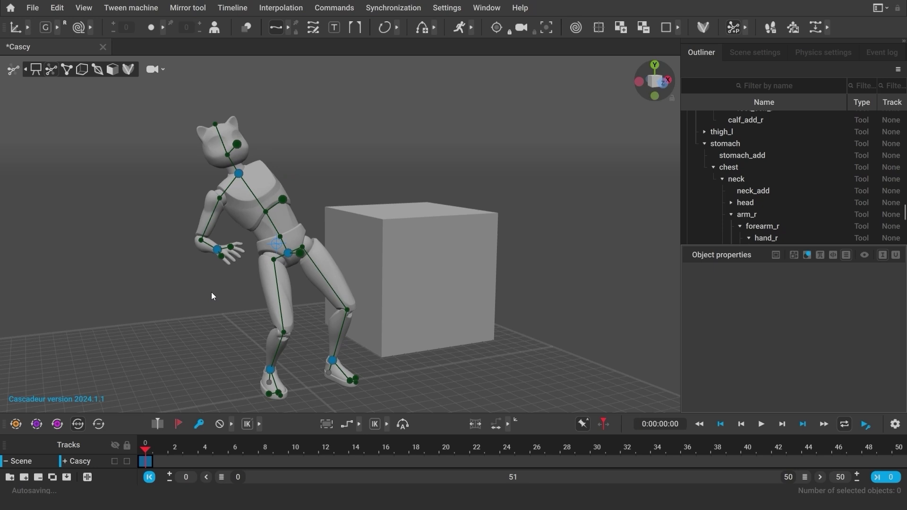
{"action": "key", "text": "alt+v"}
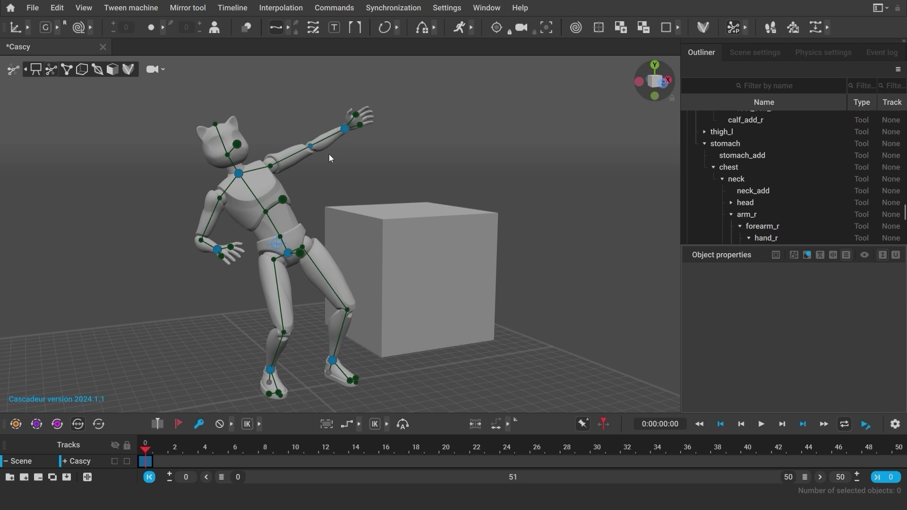
{"action": "key", "text": "ctrl+z"}
{"action": "key", "text": "ctrl+z"}
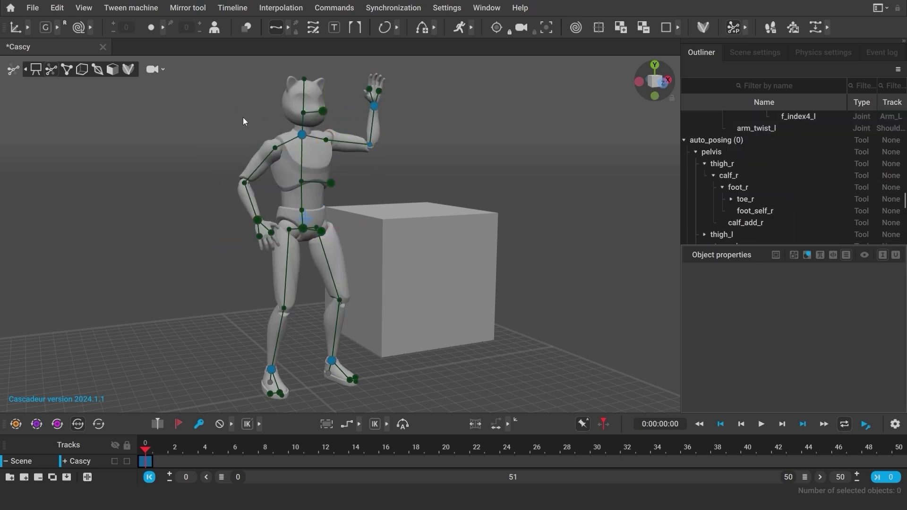
In point controller mode, set the left shoulder arm point's IK/FK setting to FK.
{"action": "left_click", "coordinate": [67, 71]}
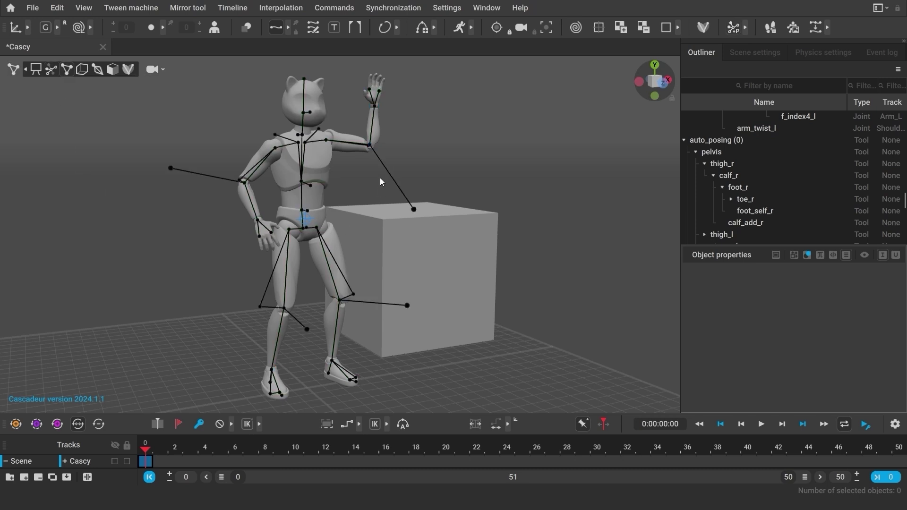
{"action": "left_click", "coordinate": [329, 141]}
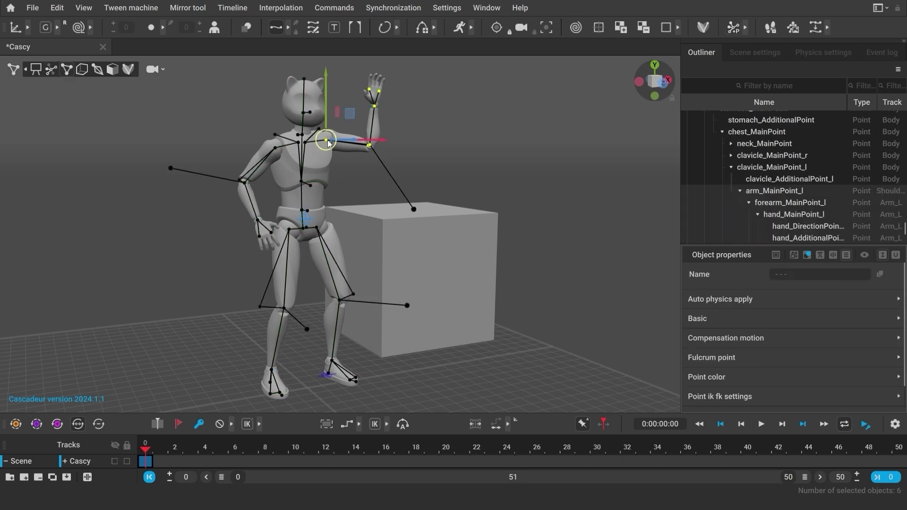
{"action": "left_click", "coordinate": [749, 395]}
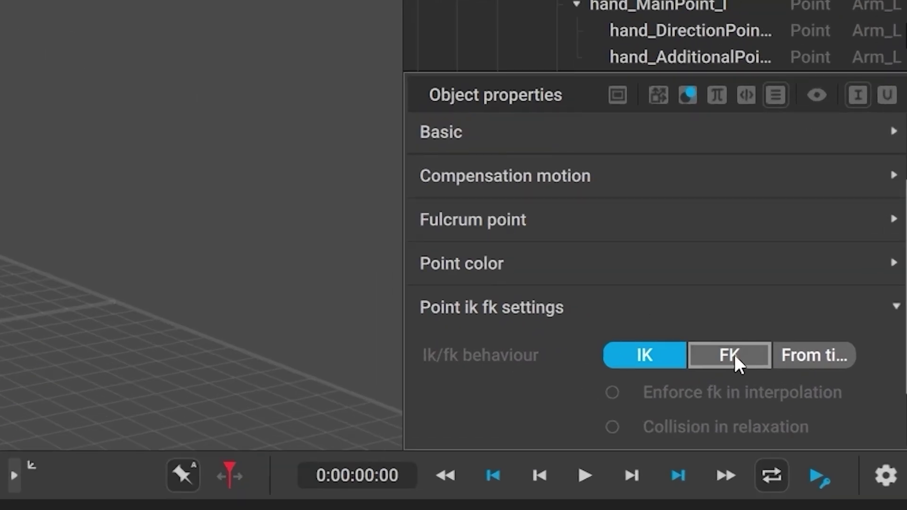
{"action": "left_click", "coordinate": [731, 356]}
{"action": "left_click", "coordinate": [429, 159]}
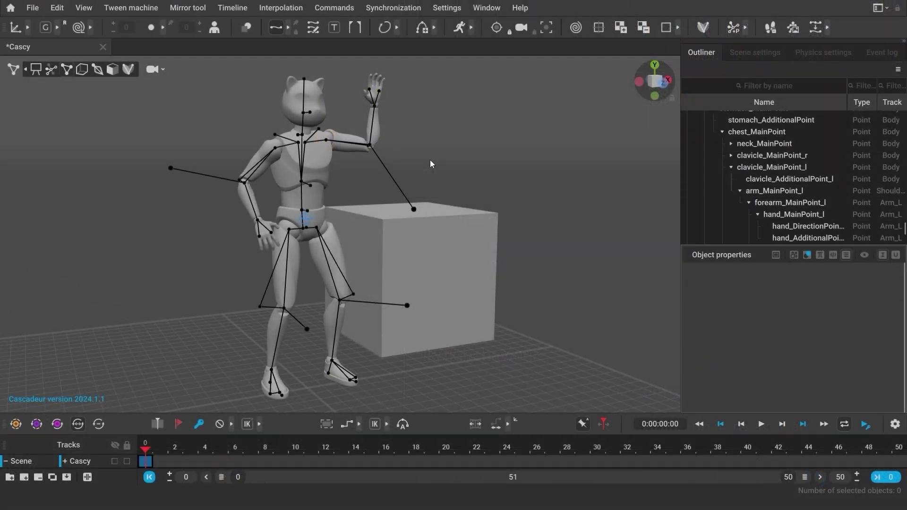
With joints shown, lean Cascy's upper body left from the neck and restore the raised right arm.
{"action": "key", "text": "v"}
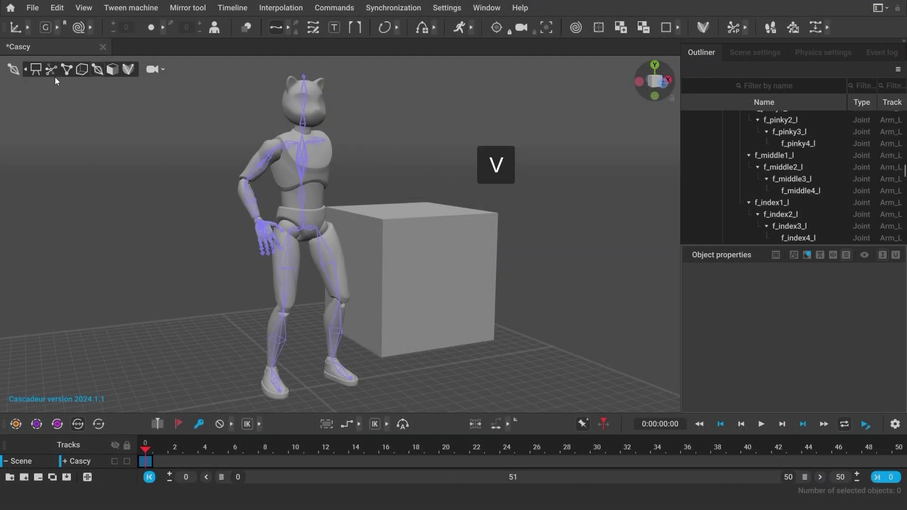
{"action": "left_click", "coordinate": [328, 140]}
{"action": "left_click_drag", "start_coordinate": [301, 134], "coordinate": [222, 182]}
{"action": "left_click", "coordinate": [139, 207]}
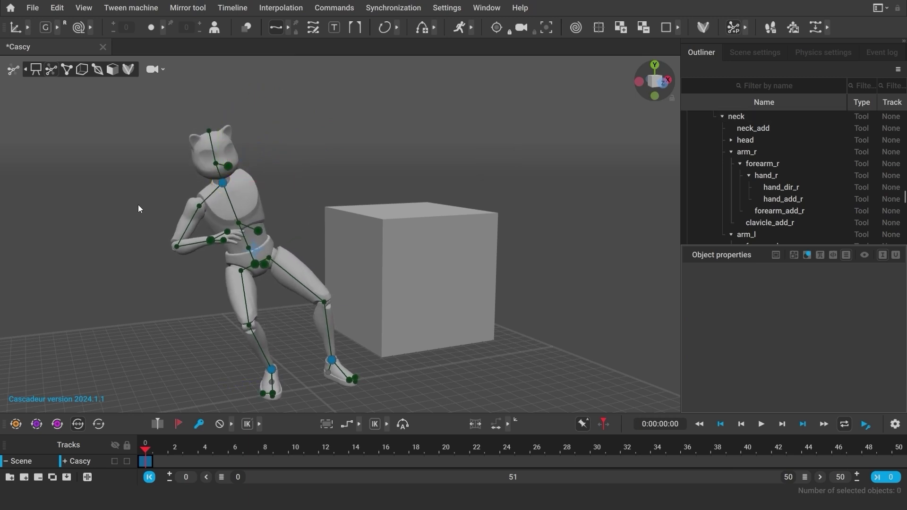
{"action": "key", "text": "alt+v"}
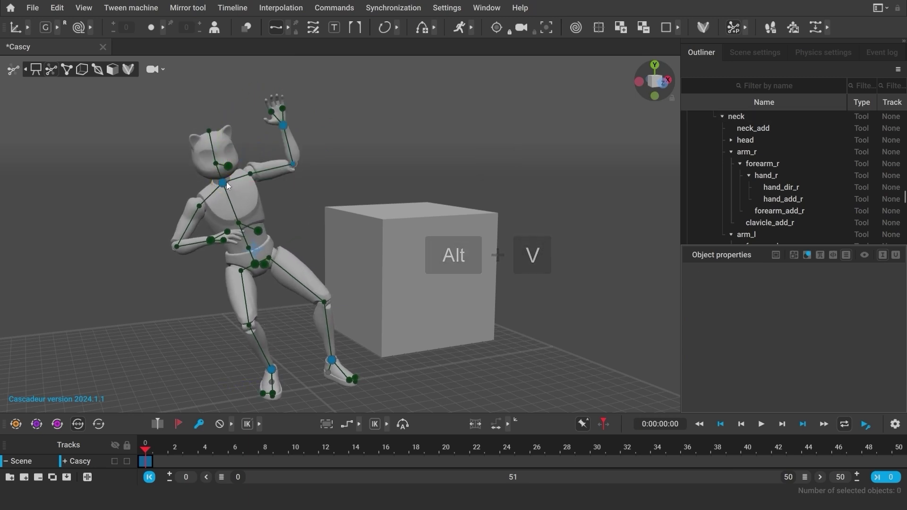
Lower Cascy into a crouch from the pelvis and bring the left hand near her head.
{"action": "mouse_move", "coordinate": [226, 183]}
{"action": "left_mouse_down"}
{"action": "mouse_move", "coordinate": [301, 177]}
{"action": "mouse_move", "coordinate": [220, 178]}
{"action": "left_mouse_up"}
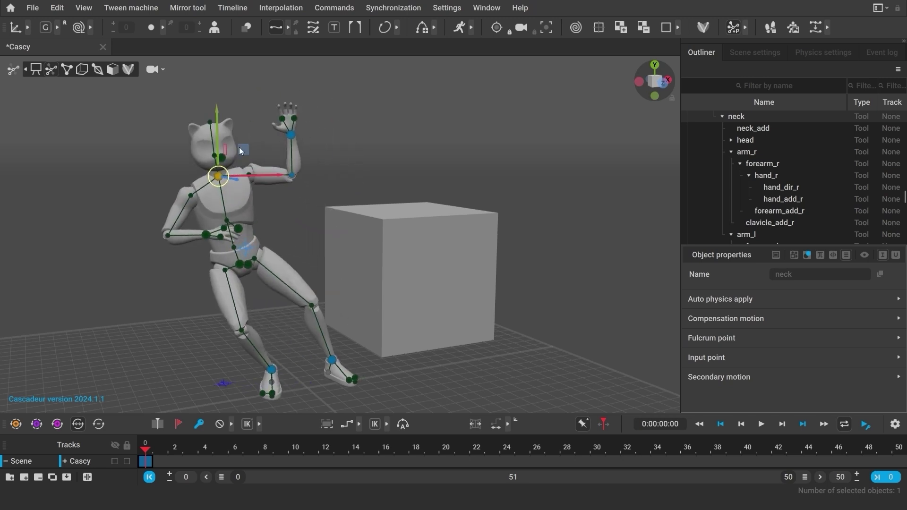
{"action": "key", "text": "ctrl+z"}
{"action": "key", "text": "ctrl+z"}
{"action": "key", "text": "ctrl+z"}
{"action": "mouse_move", "coordinate": [278, 272]}
{"action": "left_mouse_down"}
{"action": "mouse_move", "coordinate": [307, 266]}
{"action": "mouse_move", "coordinate": [254, 275]}
{"action": "mouse_move", "coordinate": [302, 260]}
{"action": "mouse_move", "coordinate": [269, 269]}
{"action": "mouse_move", "coordinate": [279, 269]}
{"action": "left_mouse_up"}
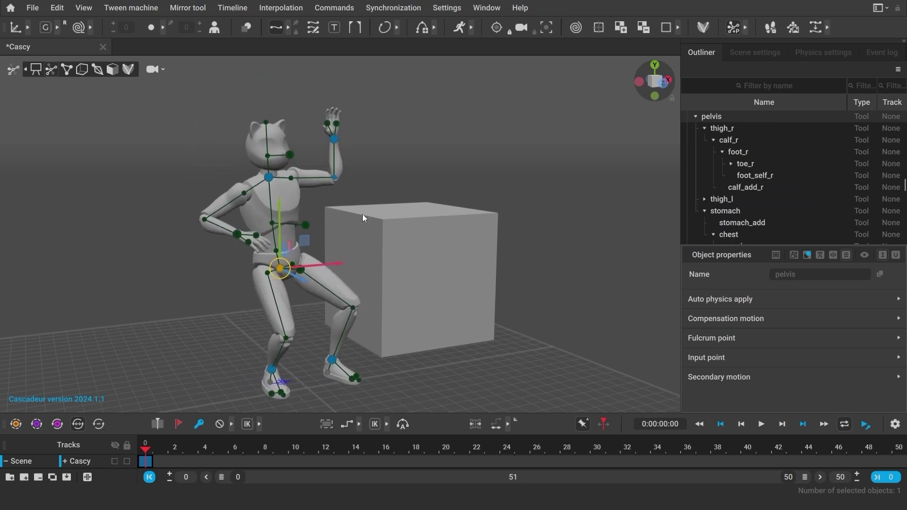
{"action": "left_click", "coordinate": [362, 214]}
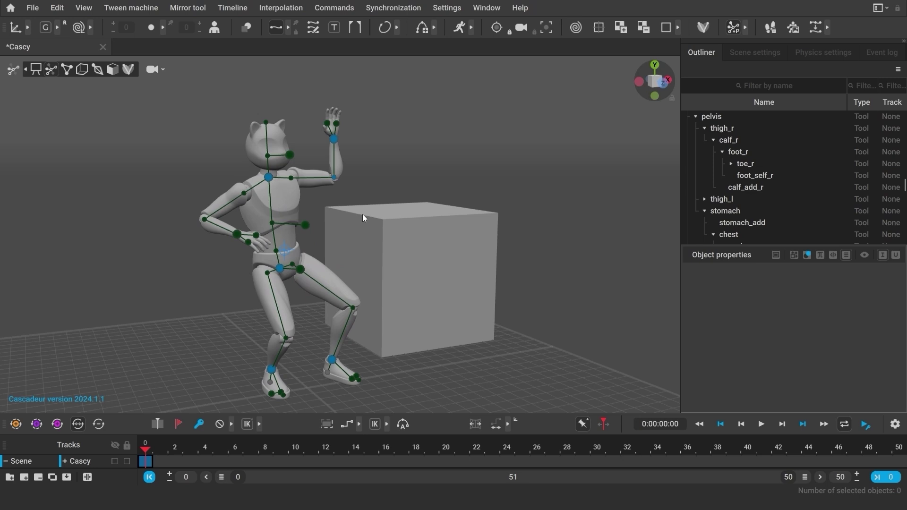
{"action": "left_click", "coordinate": [334, 140]}
{"action": "left_click_drag", "start_coordinate": [334, 140], "coordinate": [358, 152]}
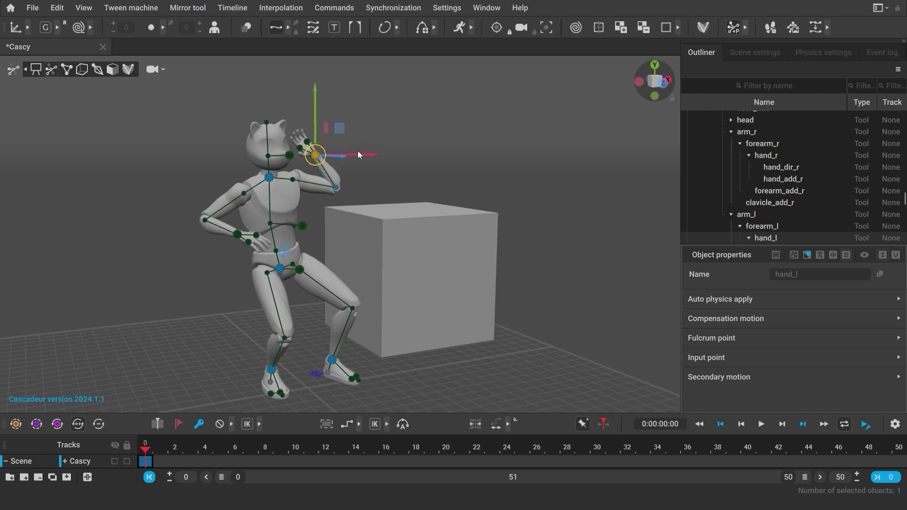
Undo the left hand move and set the left arm main point back to IK.
{"action": "key", "text": "ctrl+z"}
{"action": "key", "text": "ctrl+z"}
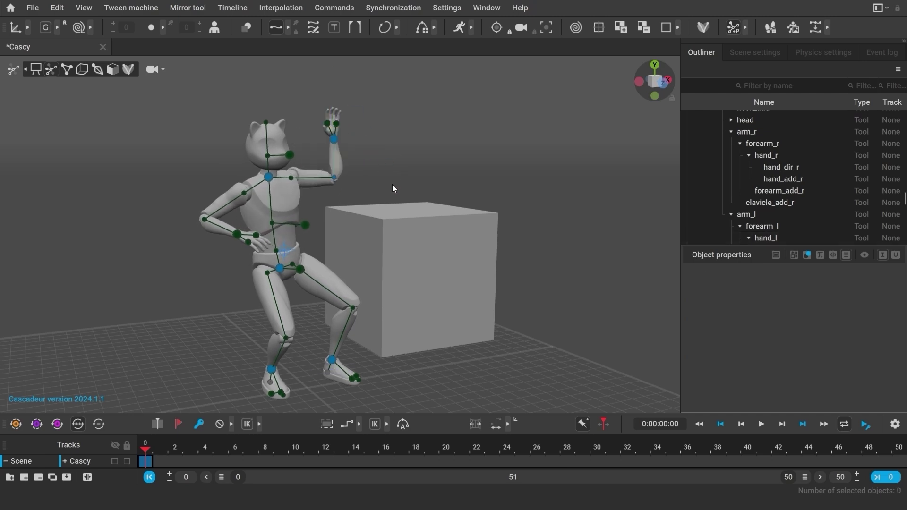
{"action": "left_click", "coordinate": [67, 70]}
{"action": "left_click", "coordinate": [291, 179]}
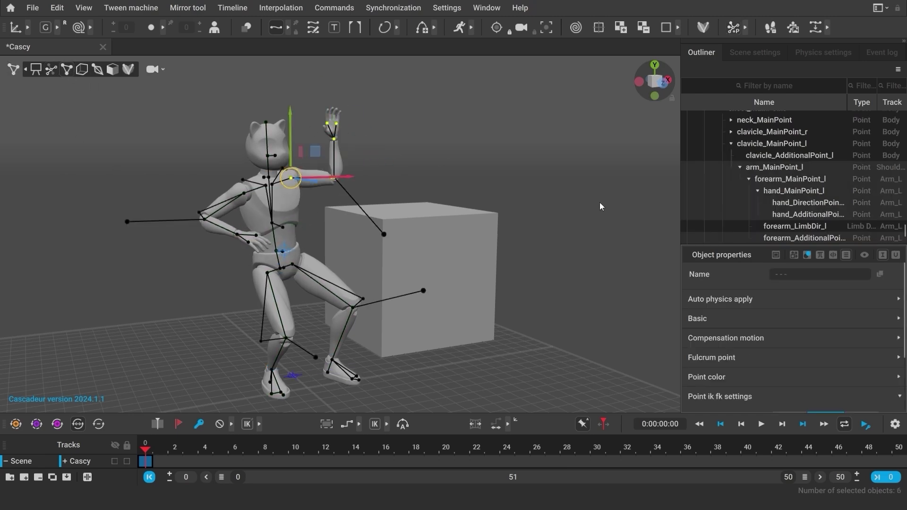
{"action": "scroll", "coordinate": [729, 399], "scroll_direction": "down", "scroll_amount": 2}
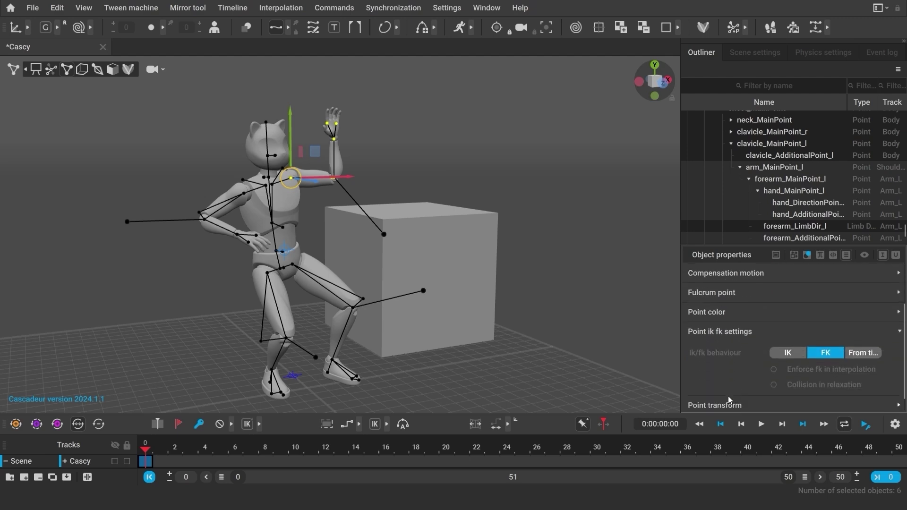
{"action": "left_click", "coordinate": [777, 355]}
{"action": "left_click", "coordinate": [482, 155]}
In joint mode, repose the neck, sink the pelvis into a crouch, and raise the right hand.
{"action": "left_click", "coordinate": [51, 70]}
{"action": "mouse_move", "coordinate": [266, 175]}
{"action": "left_mouse_down"}
{"action": "mouse_move", "coordinate": [279, 159]}
{"action": "mouse_move", "coordinate": [254, 160]}
{"action": "mouse_move", "coordinate": [265, 172]}
{"action": "left_mouse_up"}
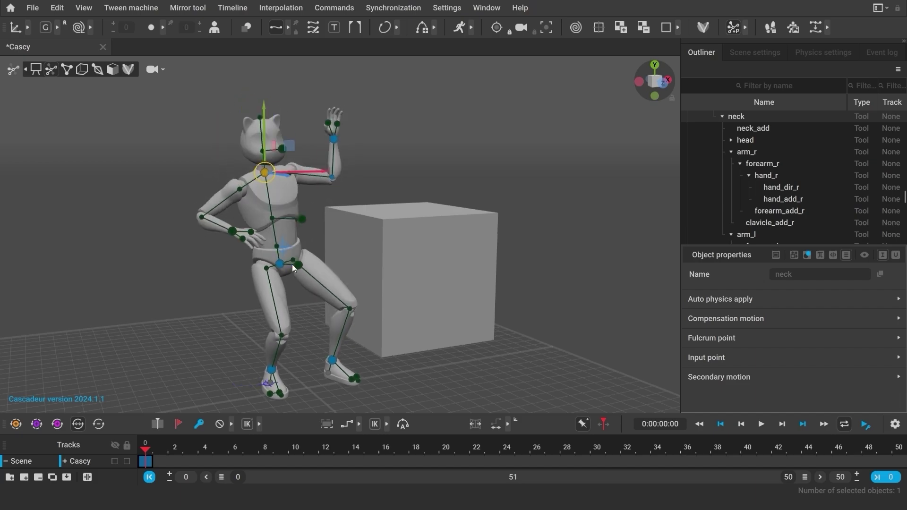
{"action": "left_click_drag", "start_coordinate": [292, 264], "coordinate": [257, 261]}
{"action": "mouse_move", "coordinate": [331, 147]}
{"action": "left_mouse_down"}
{"action": "mouse_move", "coordinate": [313, 97]}
{"action": "mouse_move", "coordinate": [330, 138]}
{"action": "left_mouse_up"}
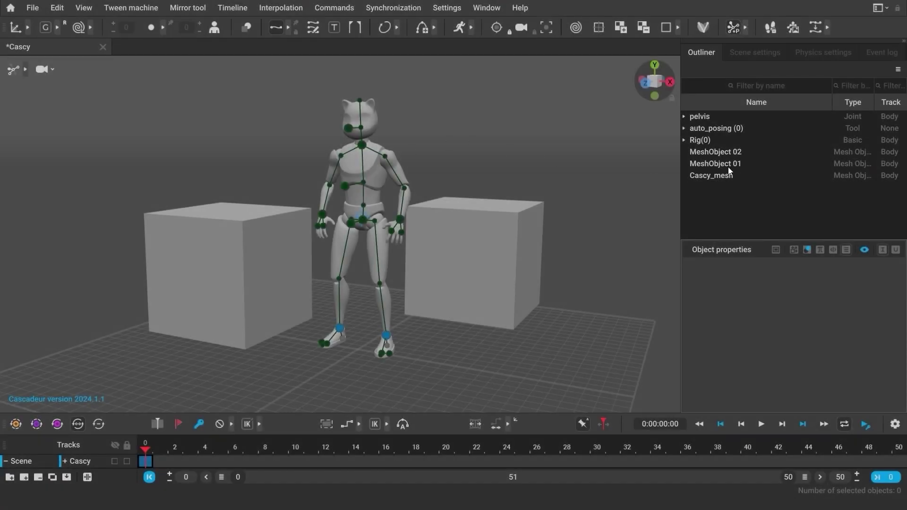
Set MeshObject 01's Basic Visibility to Invisible, checking it vanishes when deselected.
{"action": "left_click", "coordinate": [730, 165]}
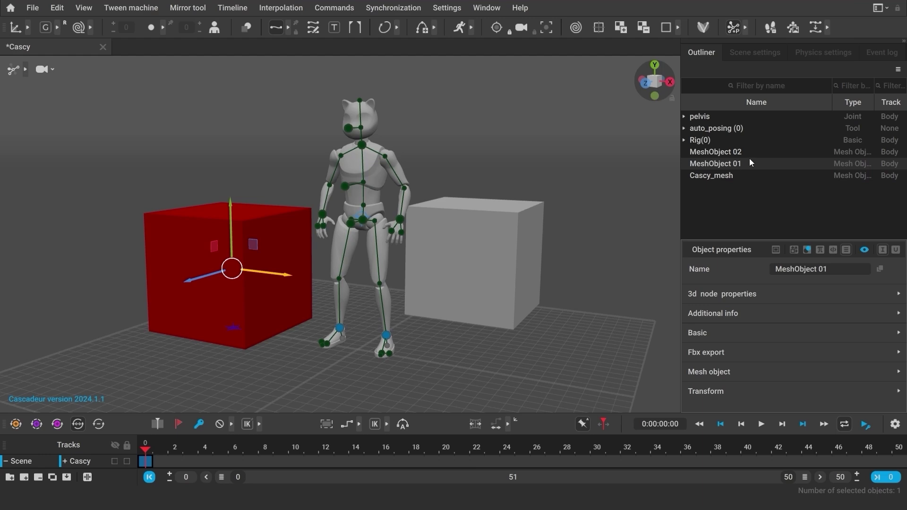
{"action": "left_click", "coordinate": [714, 337]}
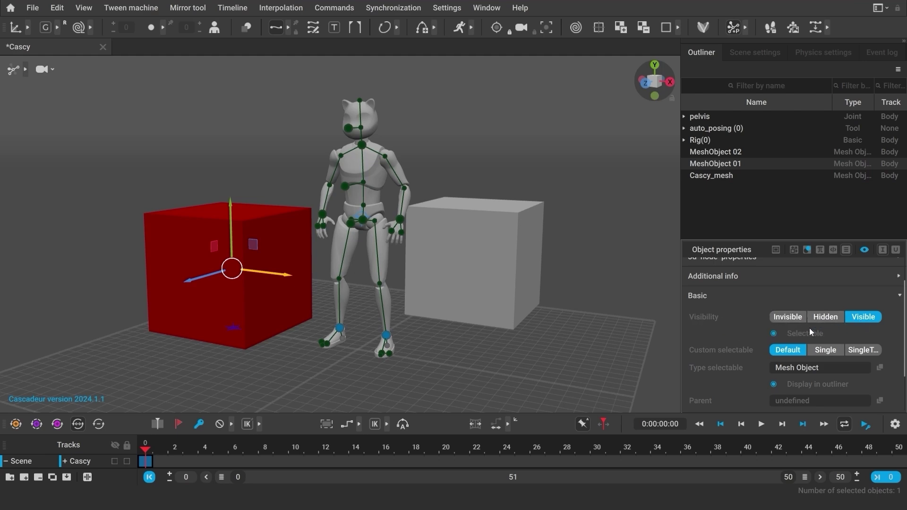
{"action": "left_click", "coordinate": [783, 319]}
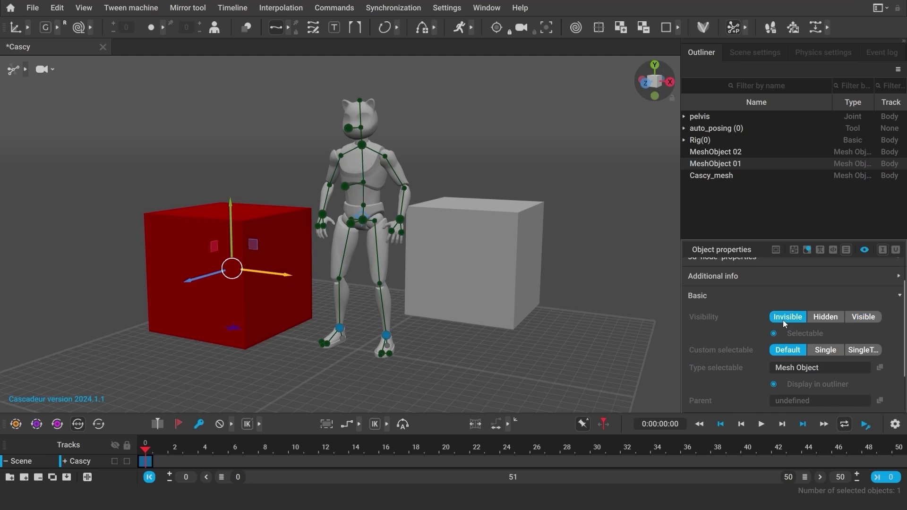
{"action": "left_click", "coordinate": [628, 318]}
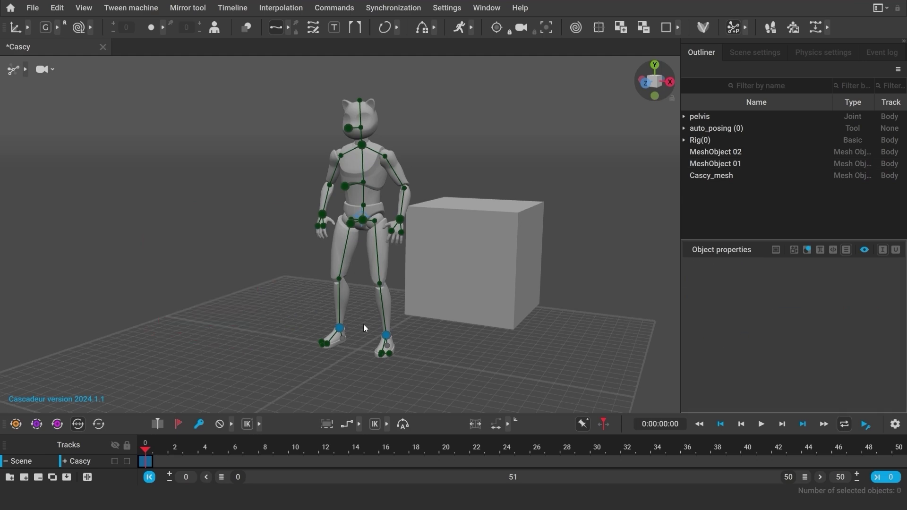
{"action": "left_click", "coordinate": [732, 169]}
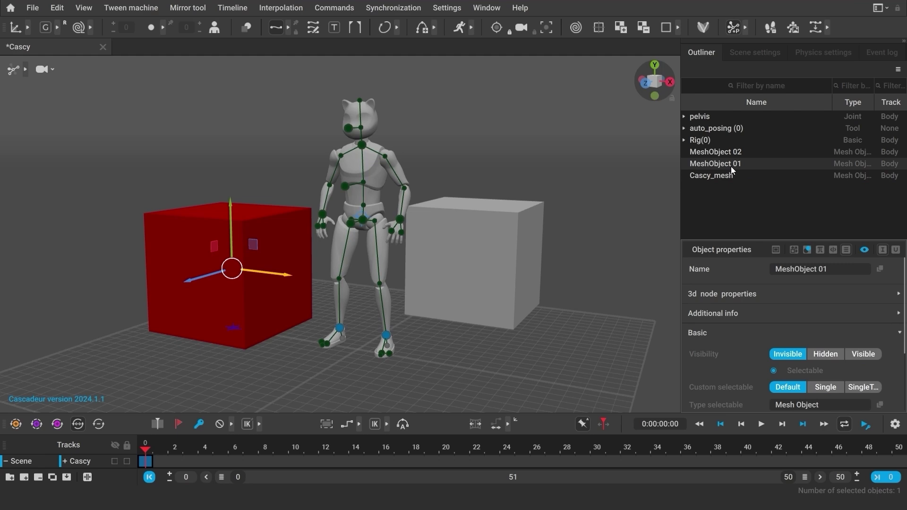
{"action": "left_click", "coordinate": [543, 187]}
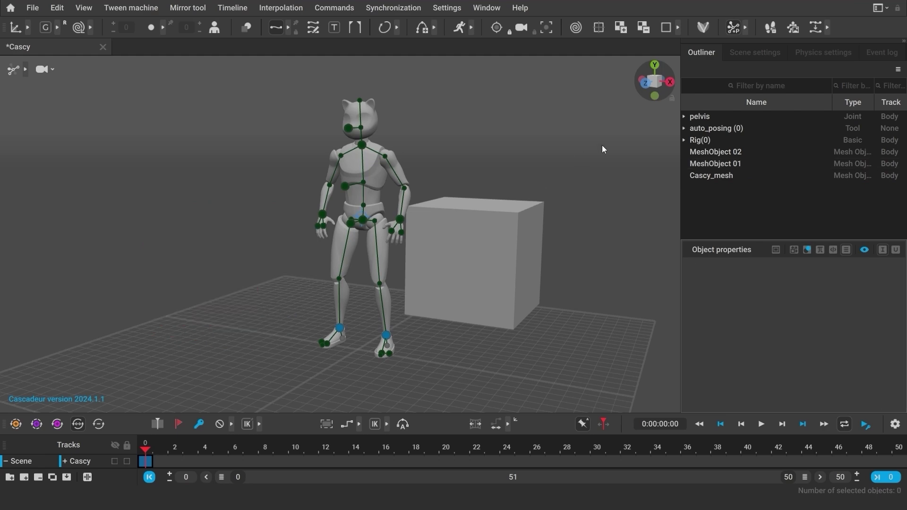
Set MeshObject 02 to Hidden, watch it vanish when deselected, then reveal it with Alt+H.
{"action": "left_click", "coordinate": [695, 153]}
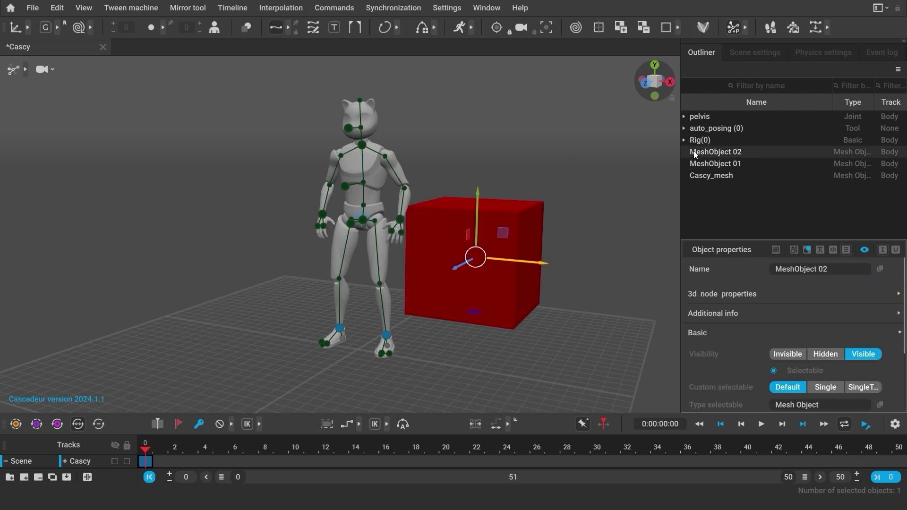
{"action": "left_click", "coordinate": [822, 354]}
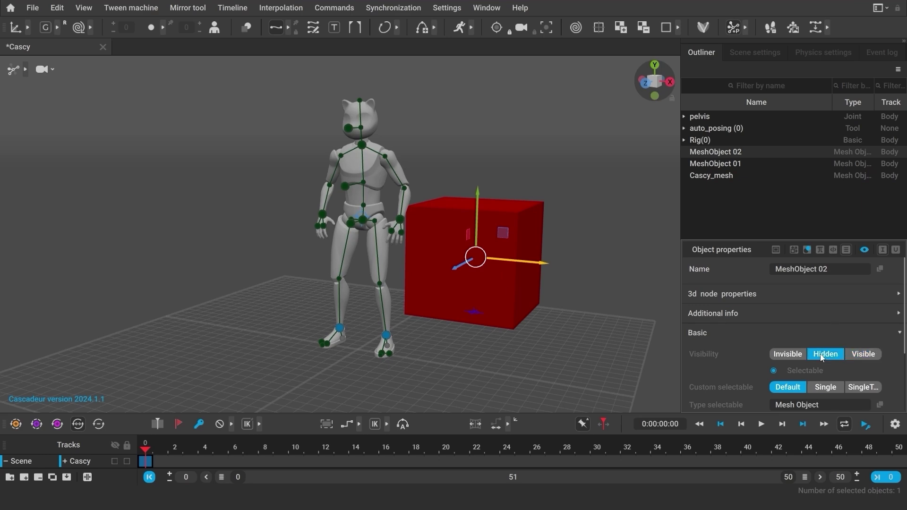
{"action": "left_click", "coordinate": [633, 239]}
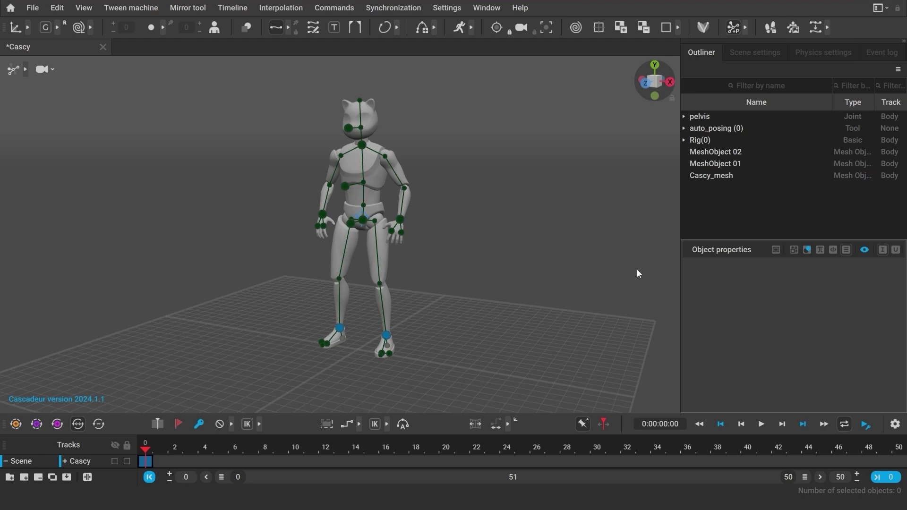
{"action": "key", "text": "alt+h"}
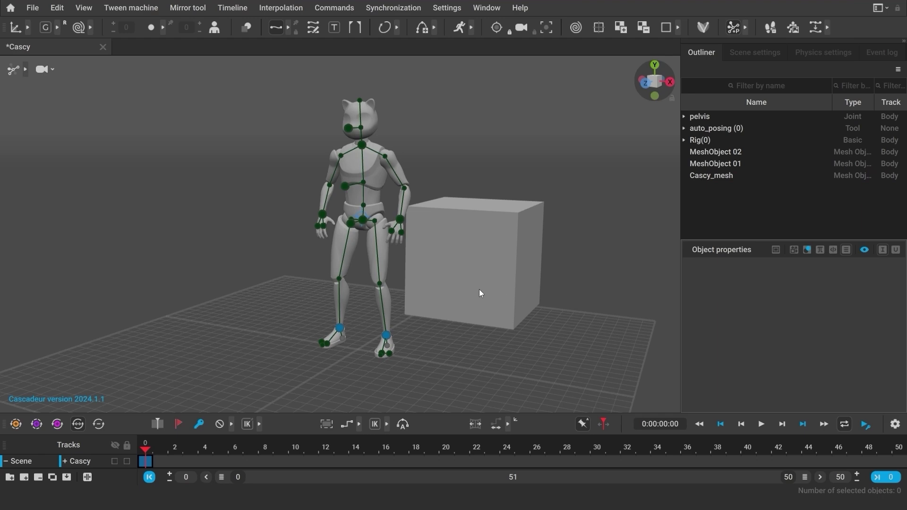
Switch MeshObject 01's visibility to Visible and deselect it.
{"action": "left_click", "coordinate": [705, 165]}
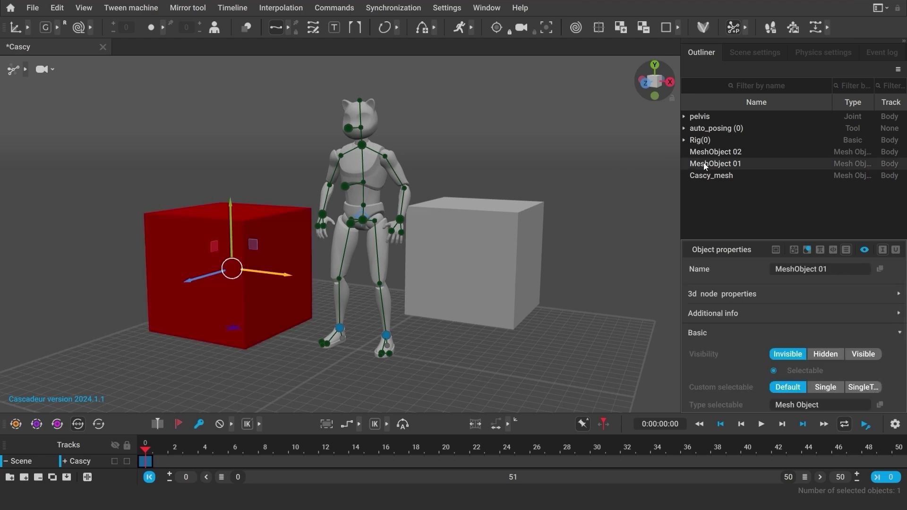
{"action": "left_click", "coordinate": [856, 358]}
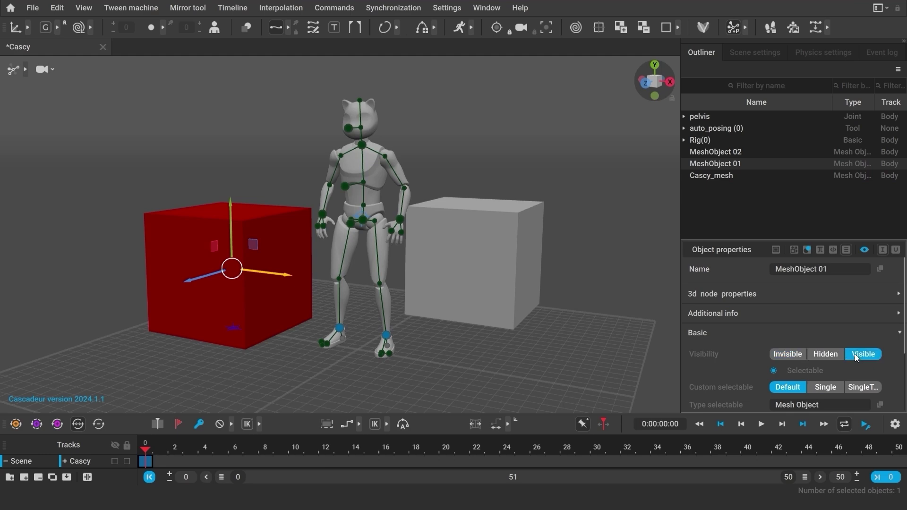
{"action": "left_click", "coordinate": [594, 272]}
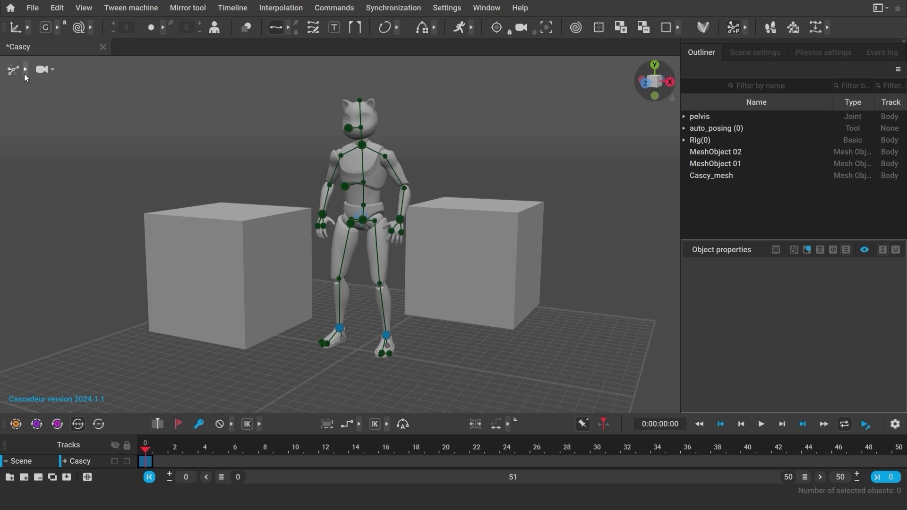
Cycle through View mode, joints, Point controller, Box controller, Mesh and Rigging displays, ending on View mode.
{"action": "left_click", "coordinate": [25, 70]}
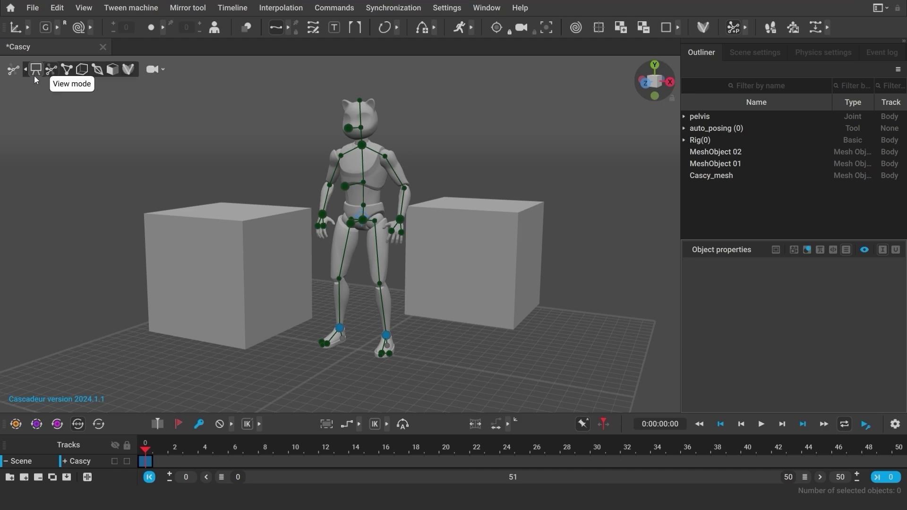
{"action": "left_click", "coordinate": [35, 76]}
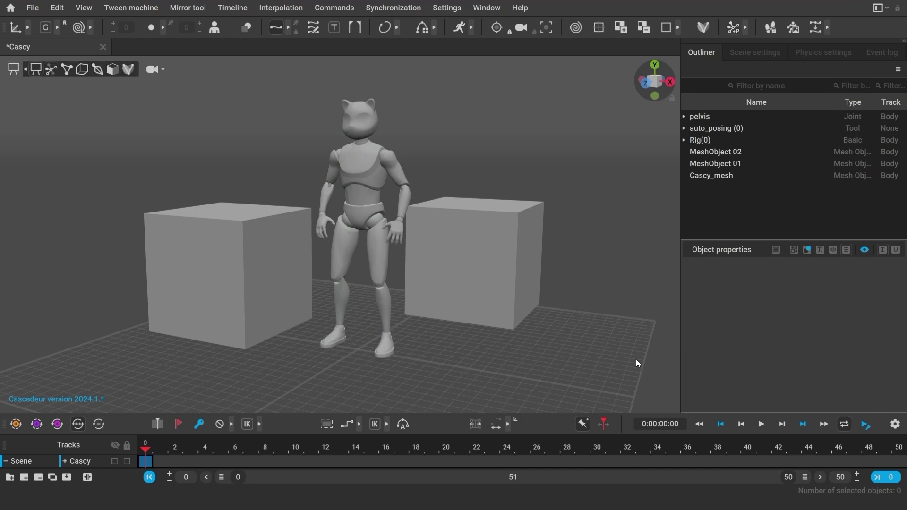
{"action": "left_click", "coordinate": [52, 68]}
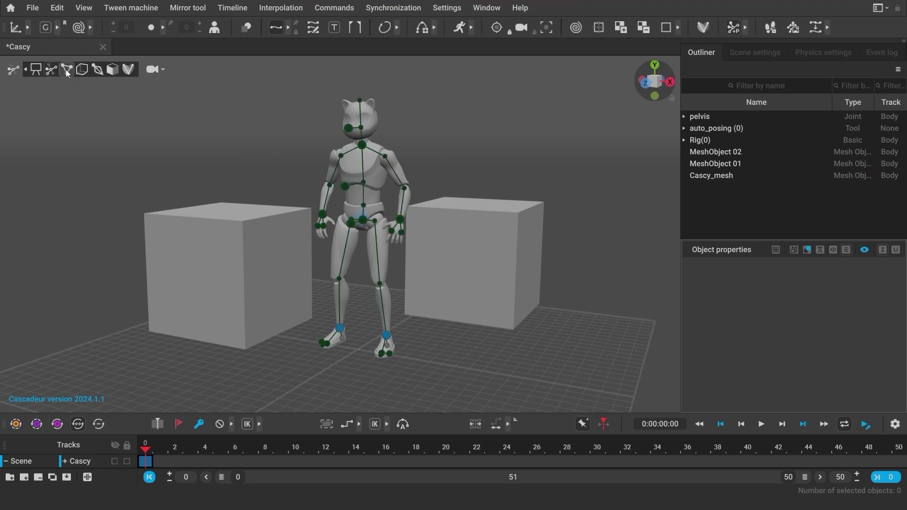
{"action": "left_click", "coordinate": [72, 72]}
{"action": "left_click", "coordinate": [76, 72]}
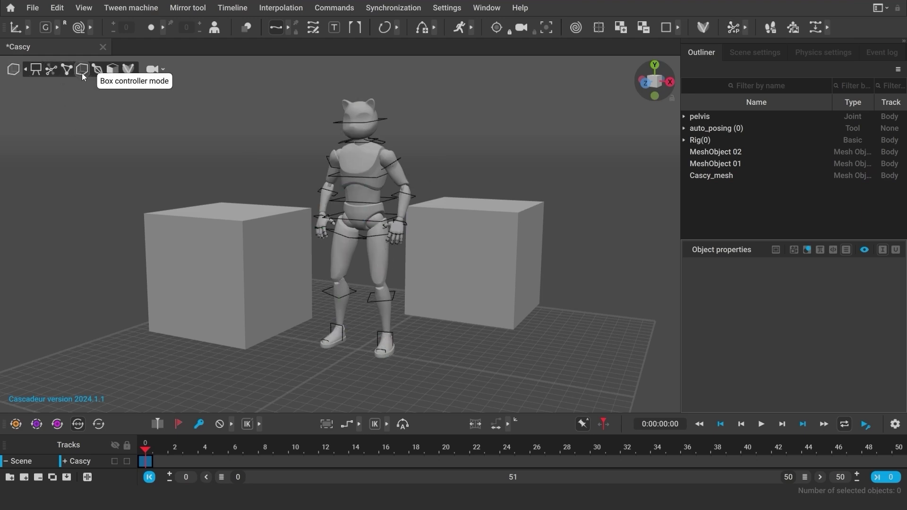
{"action": "left_click", "coordinate": [95, 70]}
{"action": "left_click", "coordinate": [112, 70]}
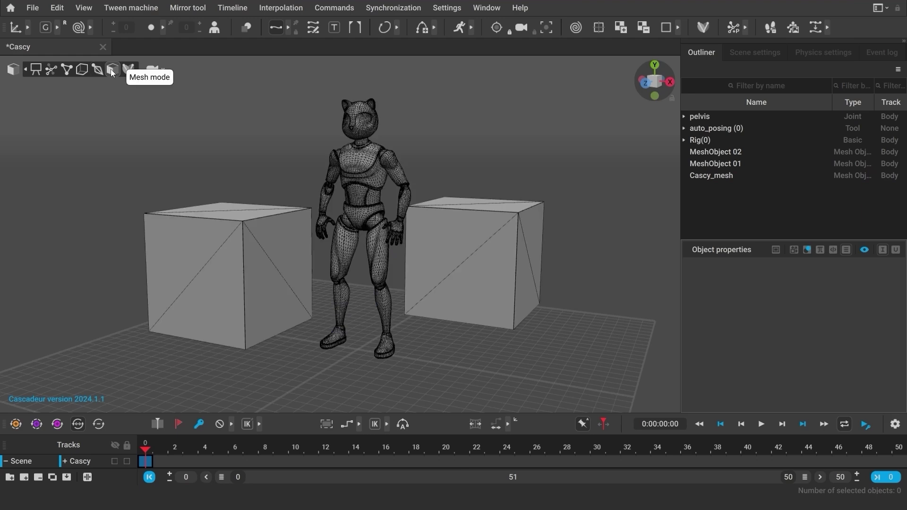
{"action": "left_click", "coordinate": [128, 69]}
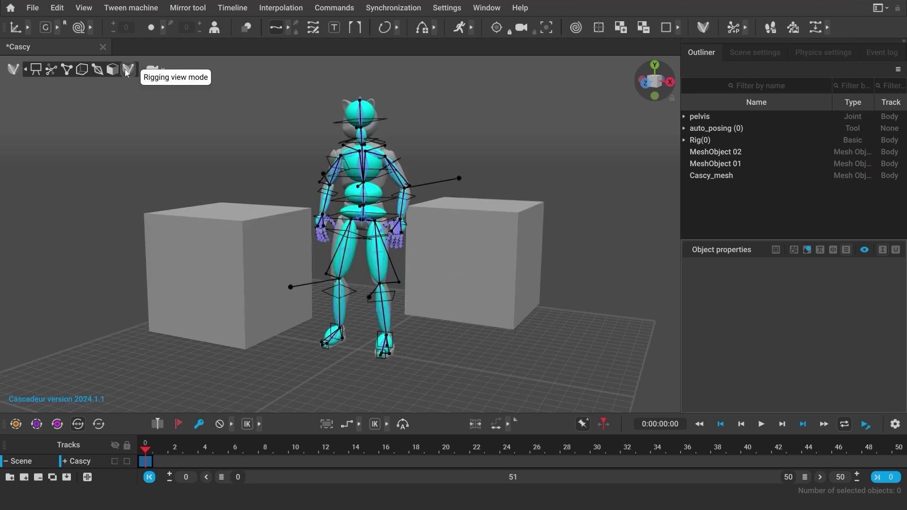
{"action": "left_click", "coordinate": [35, 70]}
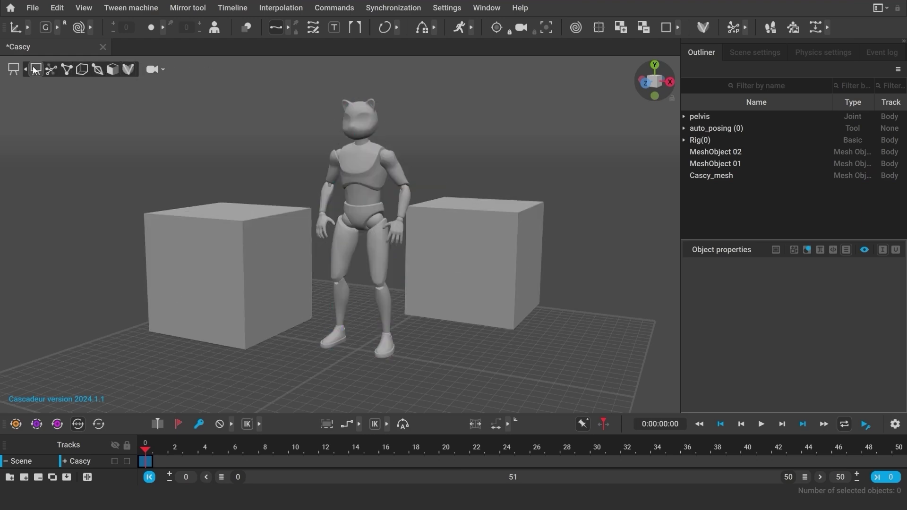
{"action": "left_click", "coordinate": [34, 72]}
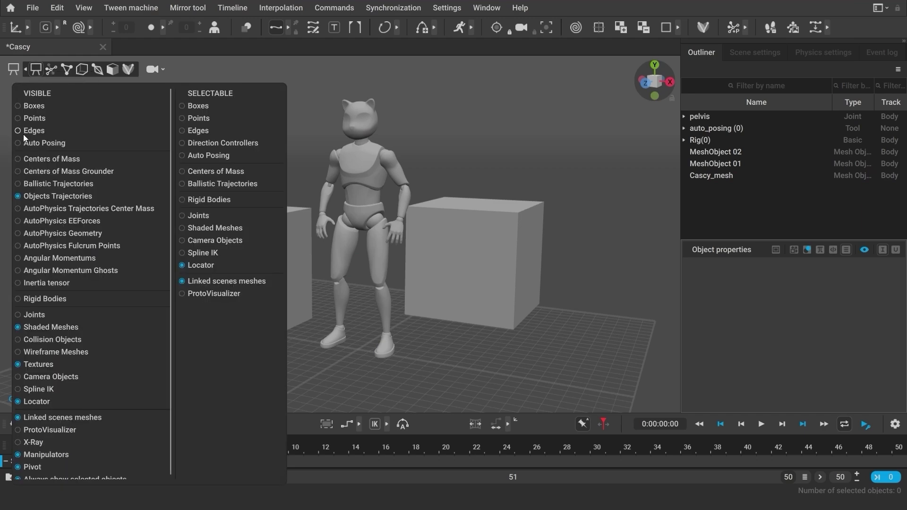
{"action": "scroll", "coordinate": [52, 425], "scroll_direction": "down", "scroll_amount": 1}
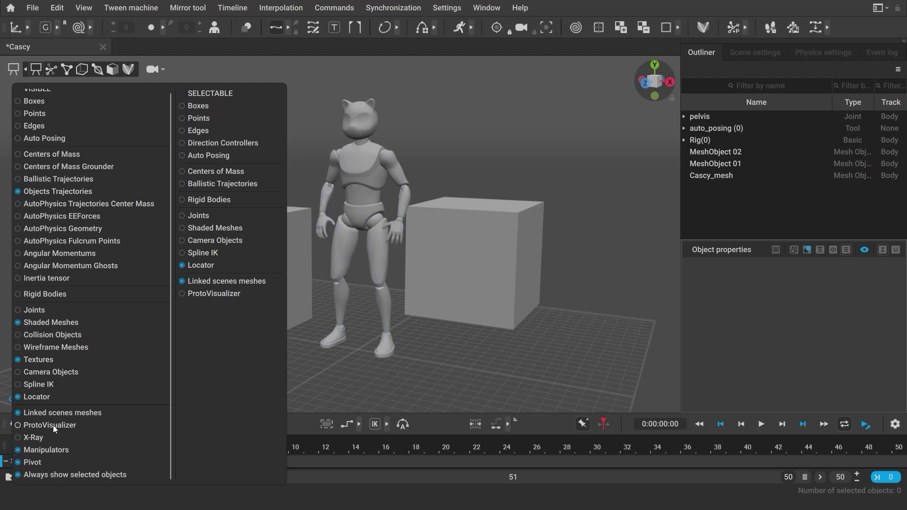
{"action": "left_click", "coordinate": [25, 323]}
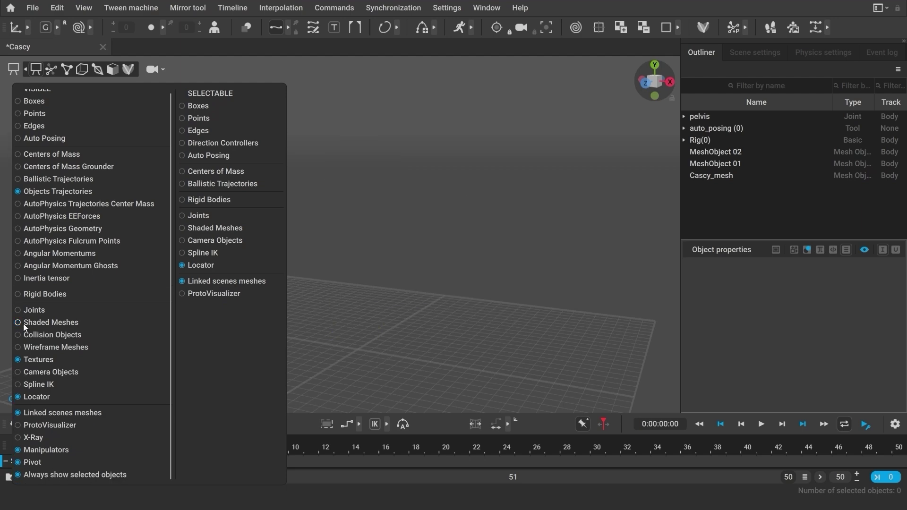
{"action": "left_click", "coordinate": [25, 324]}
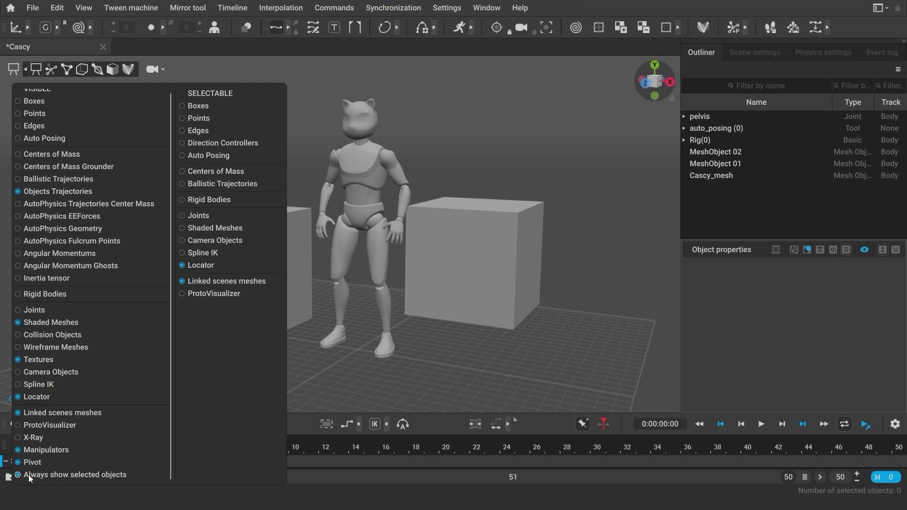
{"action": "left_click", "coordinate": [346, 366]}
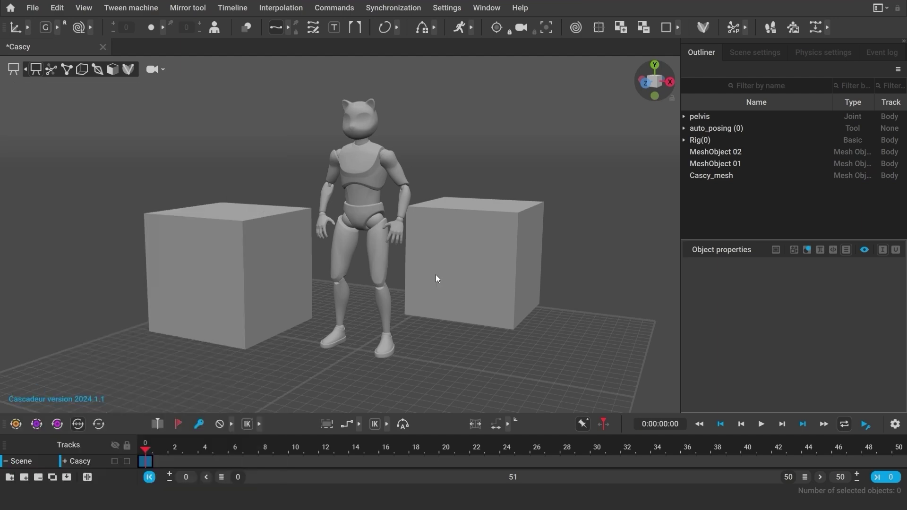
Box-select all 29 rig points in Point controller mode, then lower the pelvis in View mode.
{"action": "left_click", "coordinate": [66, 70]}
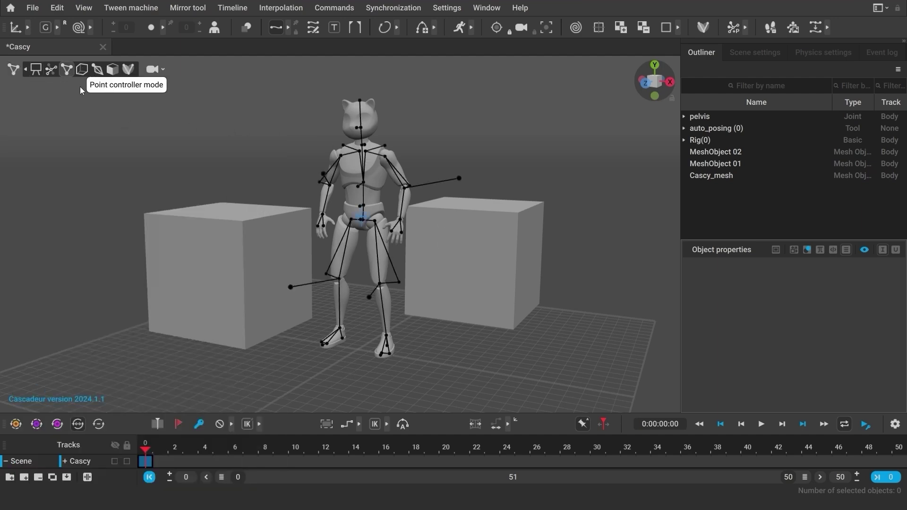
{"action": "left_click_drag", "start_coordinate": [278, 93], "coordinate": [455, 245]}
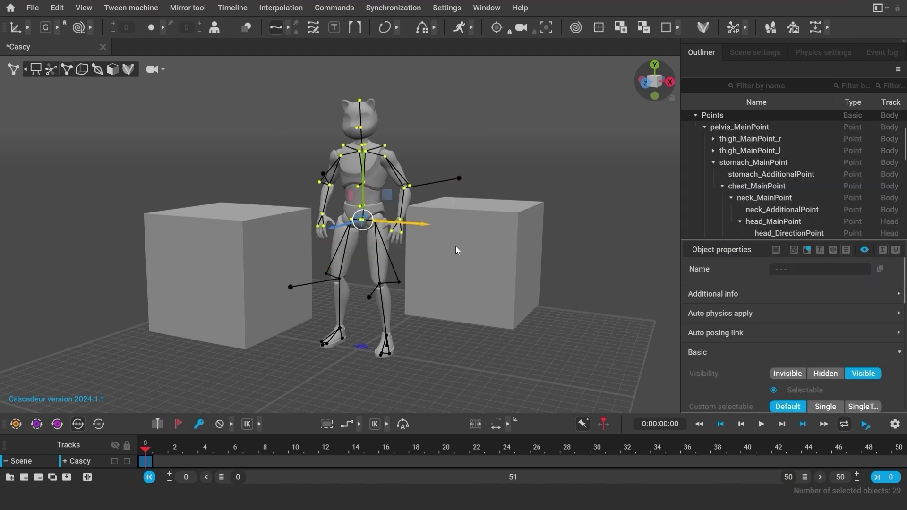
{"action": "left_click", "coordinate": [35, 73]}
{"action": "mouse_move", "coordinate": [362, 220]}
{"action": "left_mouse_down"}
{"action": "mouse_move", "coordinate": [364, 246]}
{"action": "mouse_move", "coordinate": [324, 231]}
{"action": "mouse_move", "coordinate": [344, 243]}
{"action": "mouse_move", "coordinate": [332, 231]}
{"action": "mouse_move", "coordinate": [363, 231]}
{"action": "left_mouse_up"}
Check the visibility and selectability options, nudge the pelvis again, and clear the selection.
{"action": "left_click", "coordinate": [28, 68]}
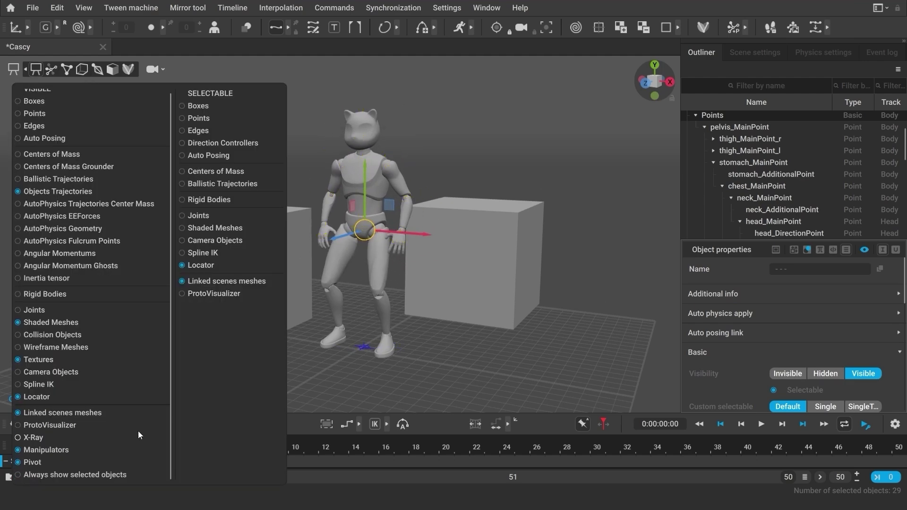
{"action": "left_click", "coordinate": [360, 231]}
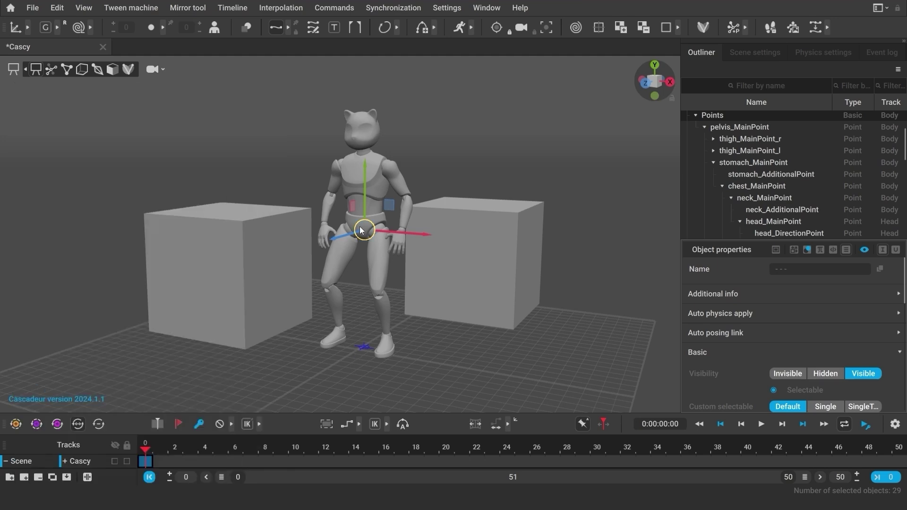
{"action": "mouse_move", "coordinate": [362, 227]}
{"action": "left_mouse_down"}
{"action": "mouse_move", "coordinate": [382, 229]}
{"action": "mouse_move", "coordinate": [348, 226]}
{"action": "mouse_move", "coordinate": [390, 227]}
{"action": "mouse_move", "coordinate": [326, 260]}
{"action": "mouse_move", "coordinate": [378, 261]}
{"action": "mouse_move", "coordinate": [340, 260]}
{"action": "mouse_move", "coordinate": [358, 257]}
{"action": "mouse_move", "coordinate": [365, 216]}
{"action": "mouse_move", "coordinate": [356, 236]}
{"action": "mouse_move", "coordinate": [359, 224]}
{"action": "left_mouse_up"}
{"action": "left_click", "coordinate": [454, 190]}
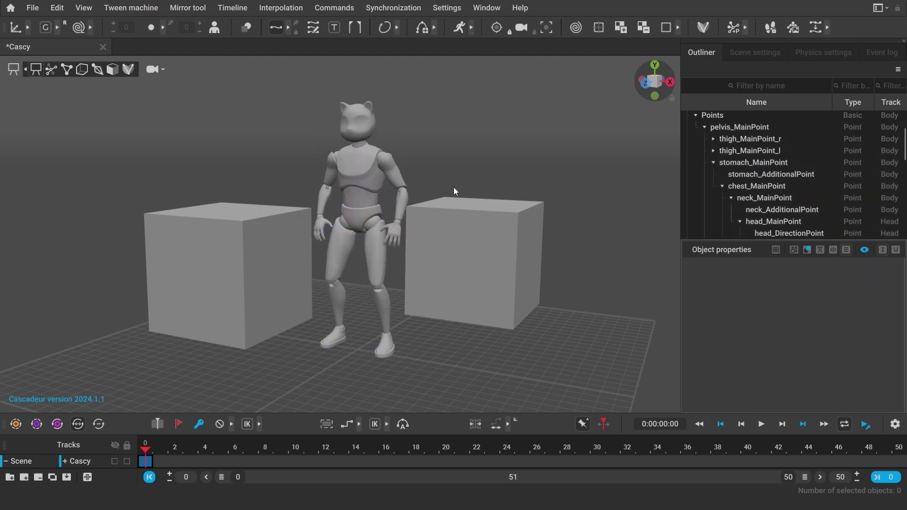